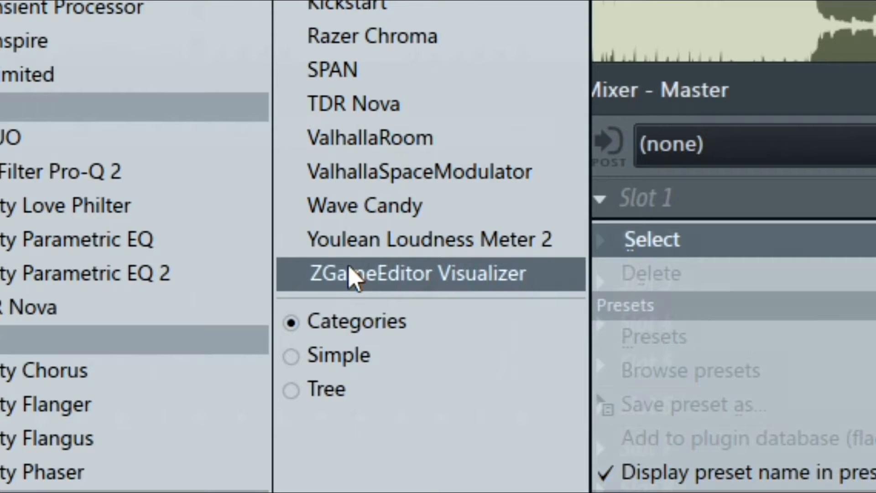
Load ZGameEditor Visualizer into the first effect slot of the Master mixer track and move its preview window beside the plugin window
left_click(397, 280)
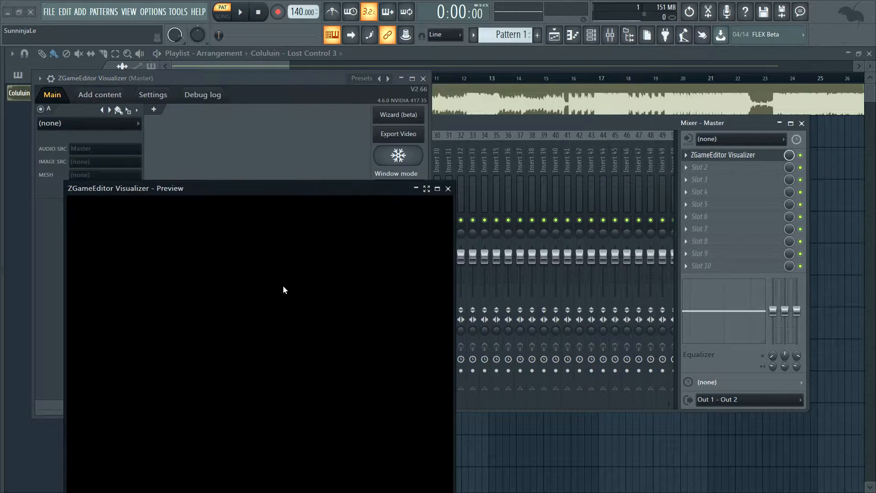
left_click_drag(201, 193, 573, 92)
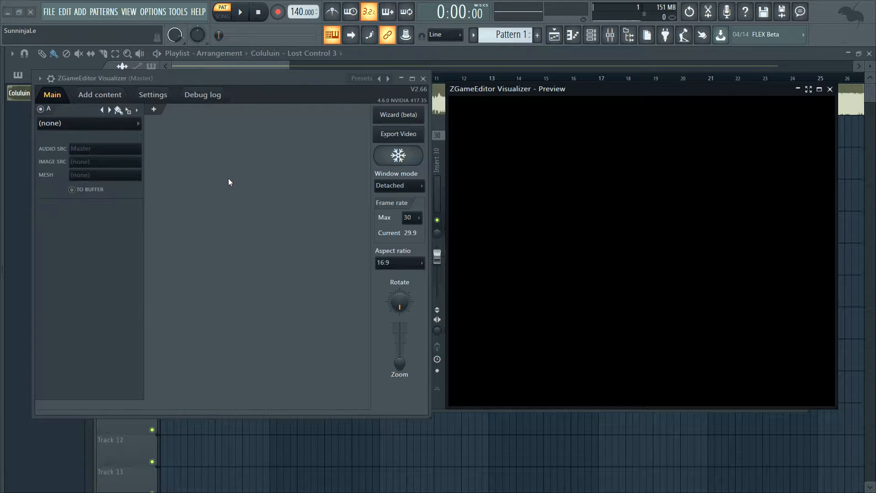
Add the picture thumb-1920-706365.png to the visualizer's image content
left_click(105, 97)
left_click(70, 136)
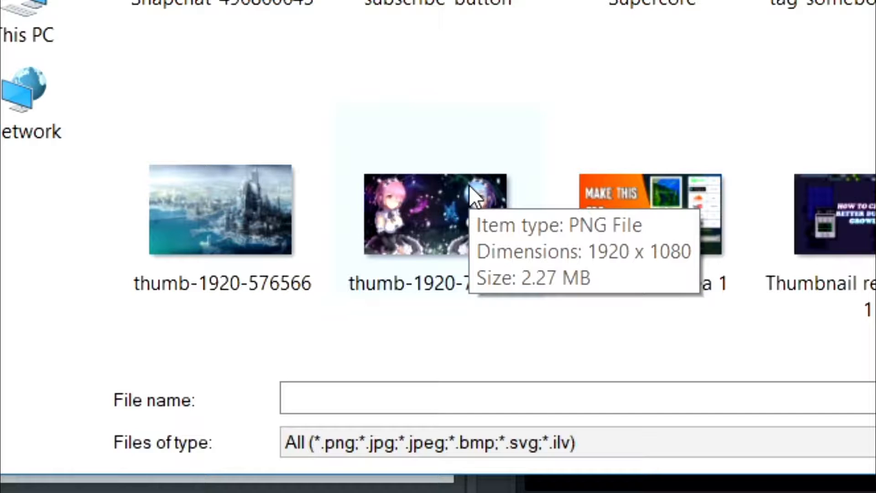
double_click(469, 184)
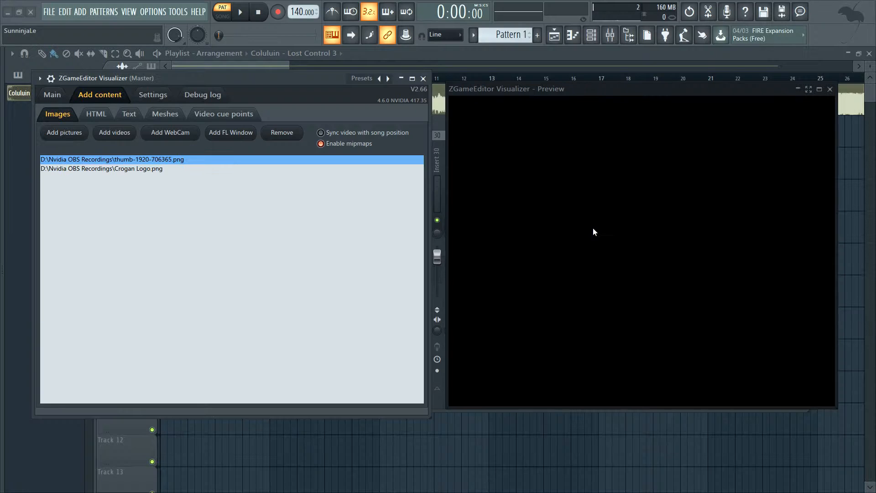
Assign the Image effect to layer A with thumb-1920-706365.png as its image source
left_click(59, 96)
left_click(94, 96)
left_click(59, 95)
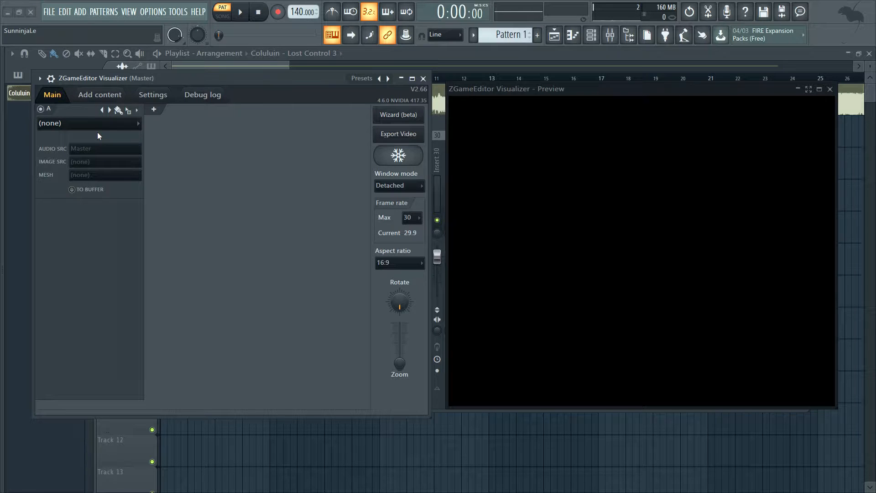
left_click(72, 127)
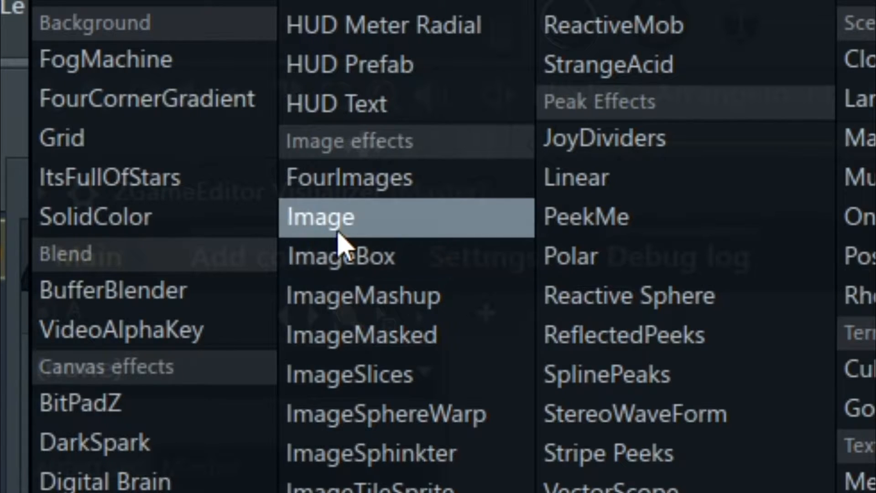
left_click(337, 228)
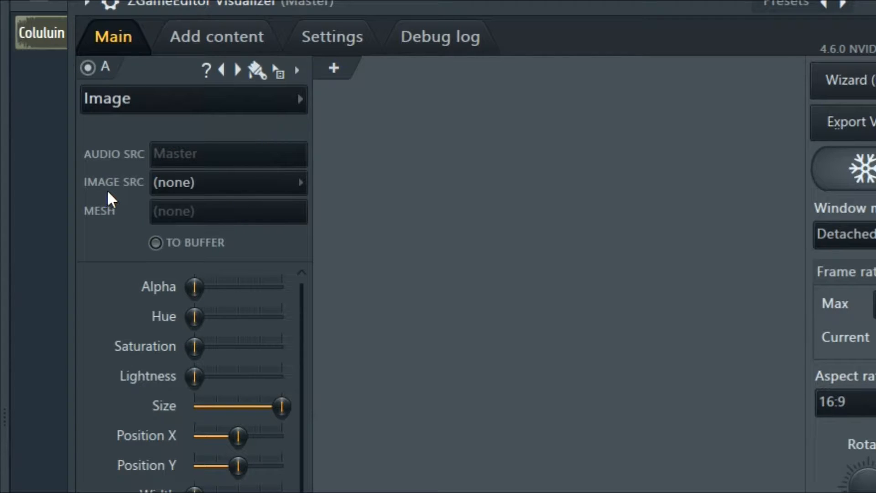
left_click(191, 186)
left_click(251, 206)
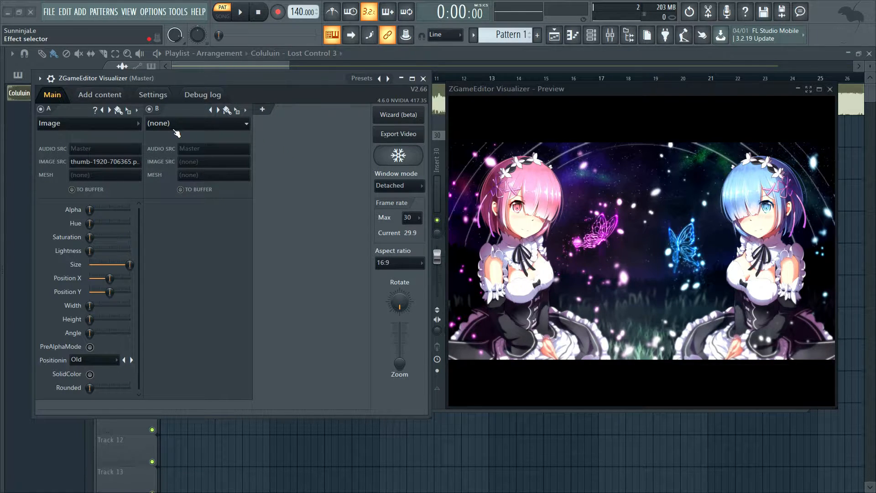
Assign the ItsFullOfStars effect to layer B, with its Size at 80% and the maximum frame rate at 60
left_click(174, 131)
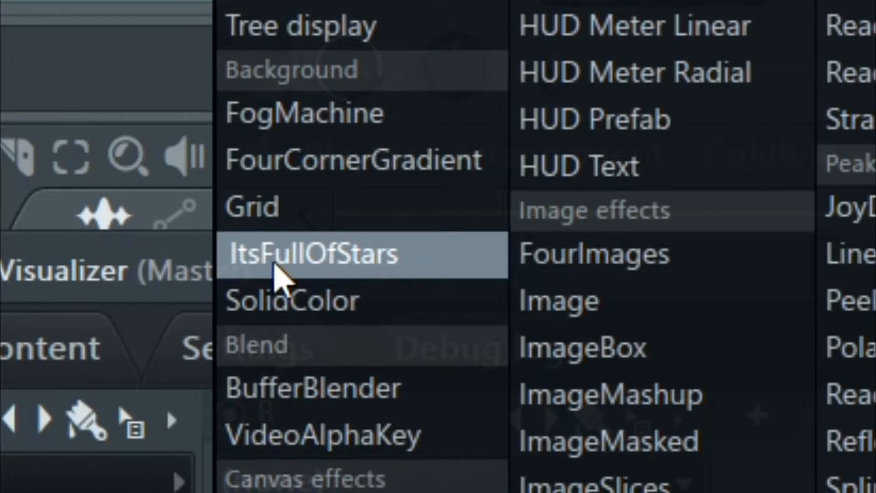
left_click(288, 258)
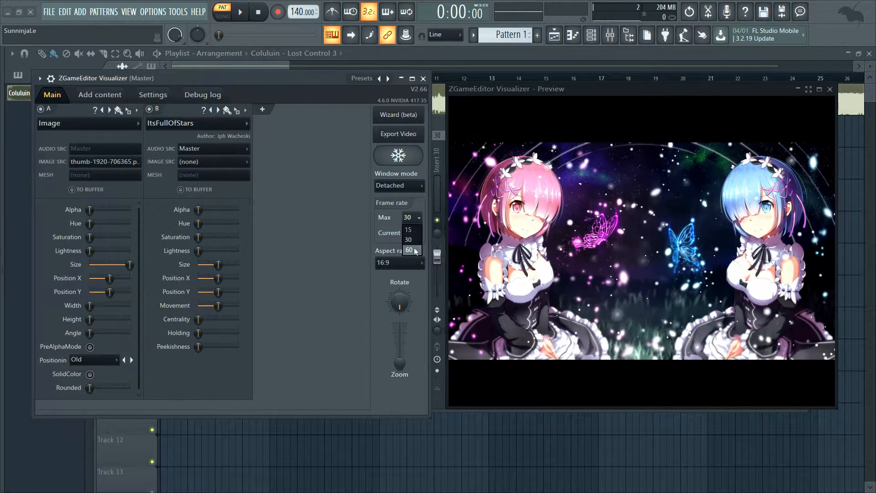
left_click_drag(218, 265, 230, 264)
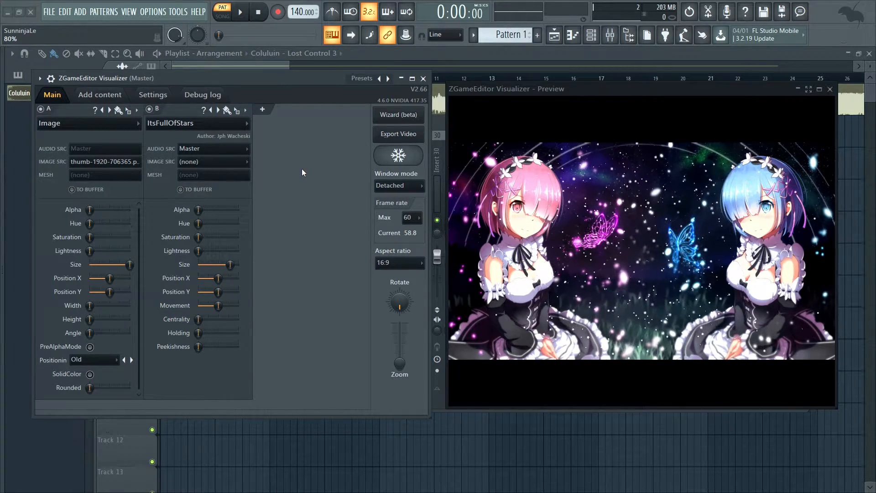
Add layer C and assign the Linear peak effect to it
left_click(262, 109)
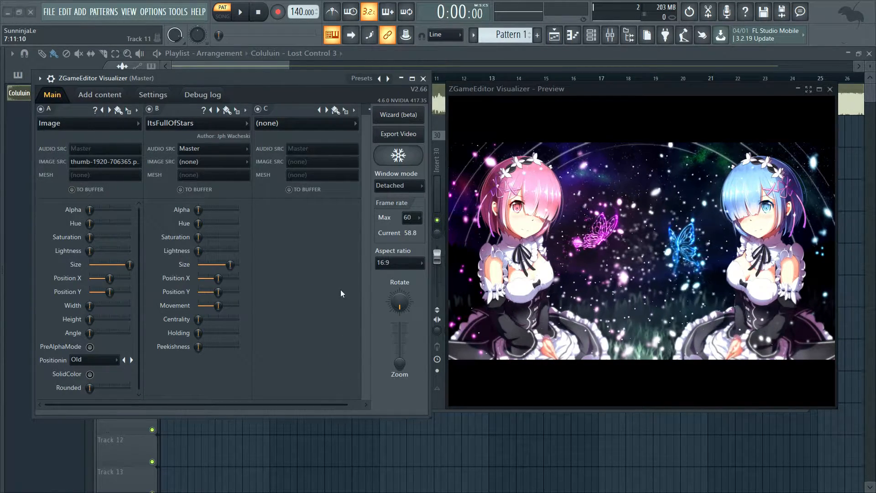
left_click(276, 126)
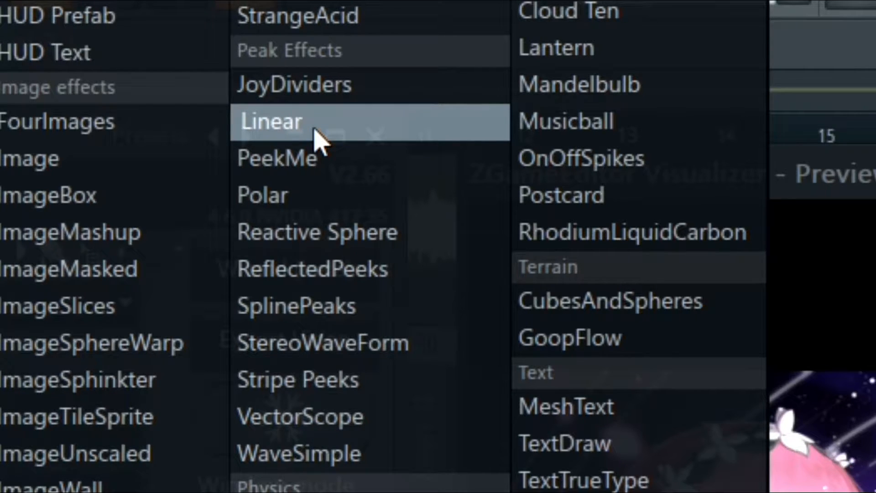
left_click(283, 133)
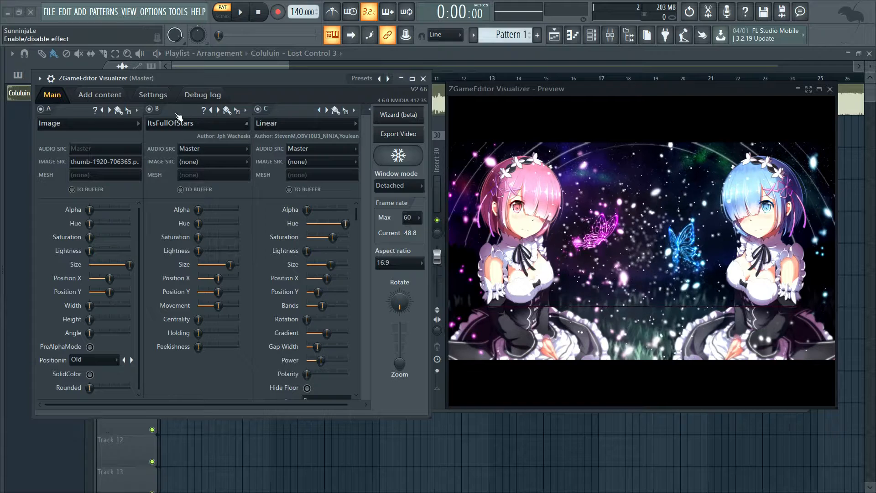
Disable the ItsFullOfStars layer and play the song from about bar 16 to preview the Linear effect
left_click(149, 109)
left_click(579, 80)
key("space")
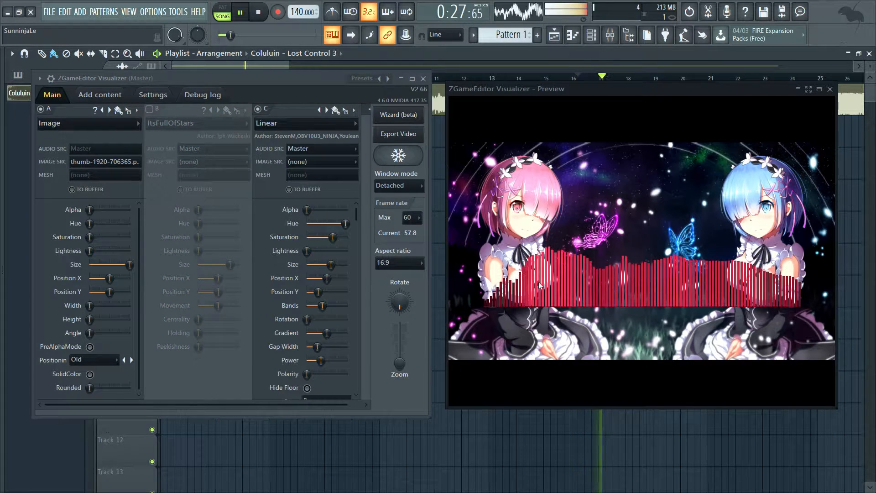
key("space")
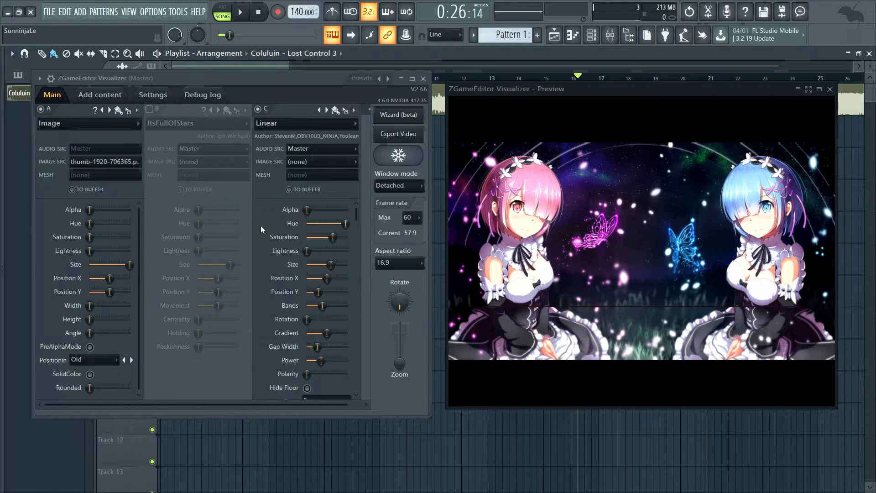
Change layer C's effect to Polar and play the song briefly to preview it
left_click(319, 123)
left_click(410, 94)
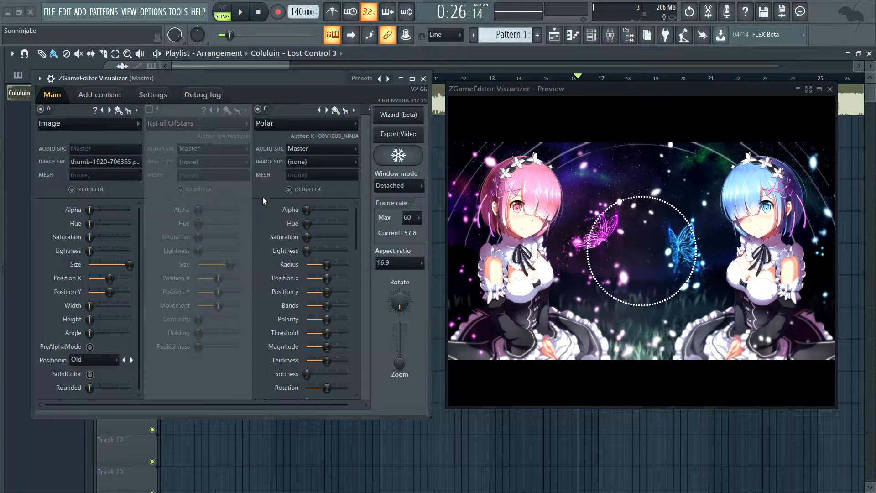
key("space")
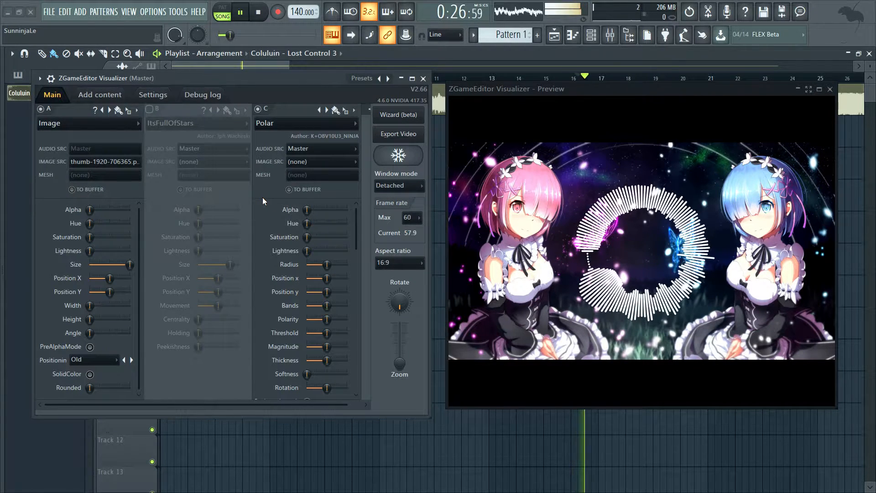
scroll(262, 197, "right", 2)
key("space")
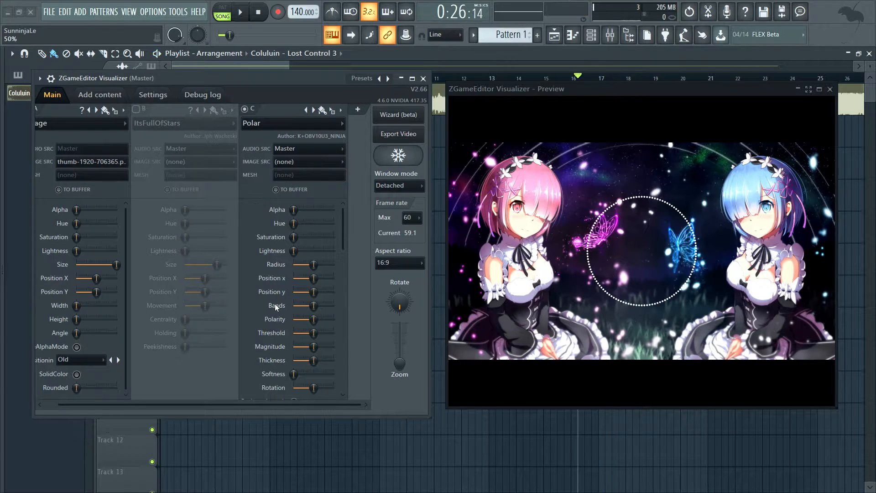
Lower the Polar effect's Polarity to its minimum while previewing it with song playback
scroll(279, 318, "down", 3)
scroll(279, 318, "up", 3)
key("space")
left_click_drag(317, 321, 293, 320)
key("space")
Change layer C's effect to Stripe Peeks
left_click(274, 126)
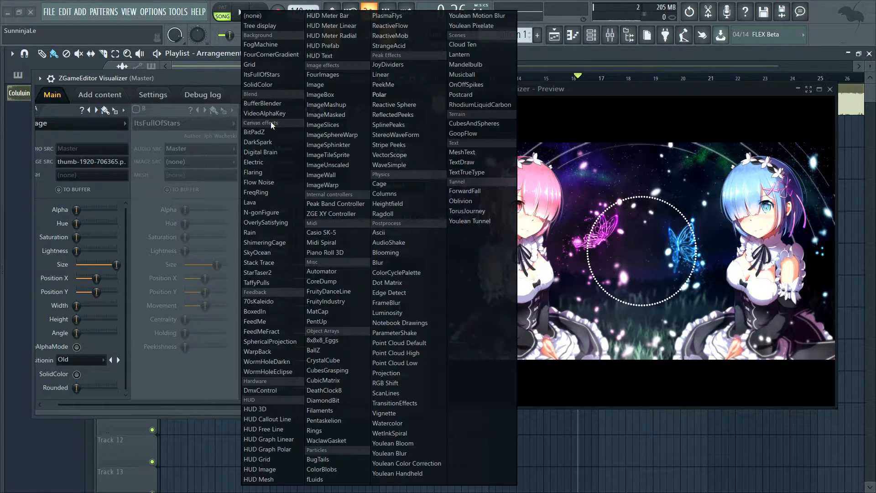
left_click(385, 145)
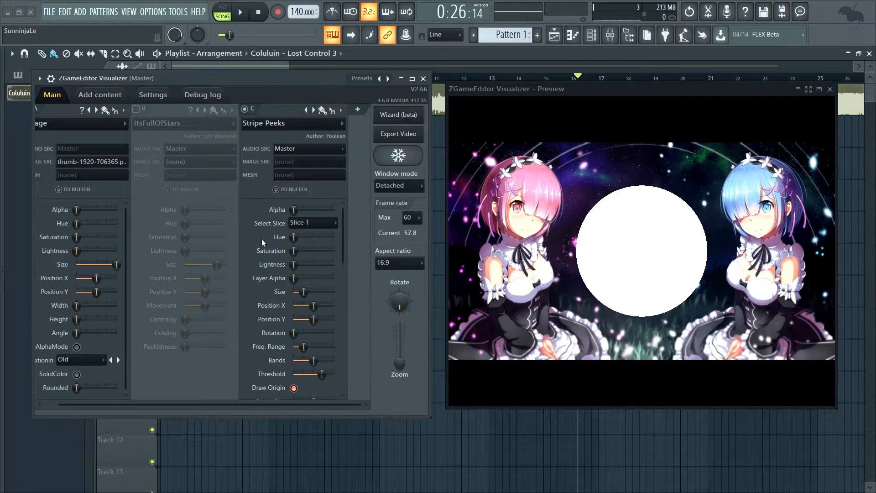
left_click_drag(303, 292, 302, 293)
right_click(303, 294)
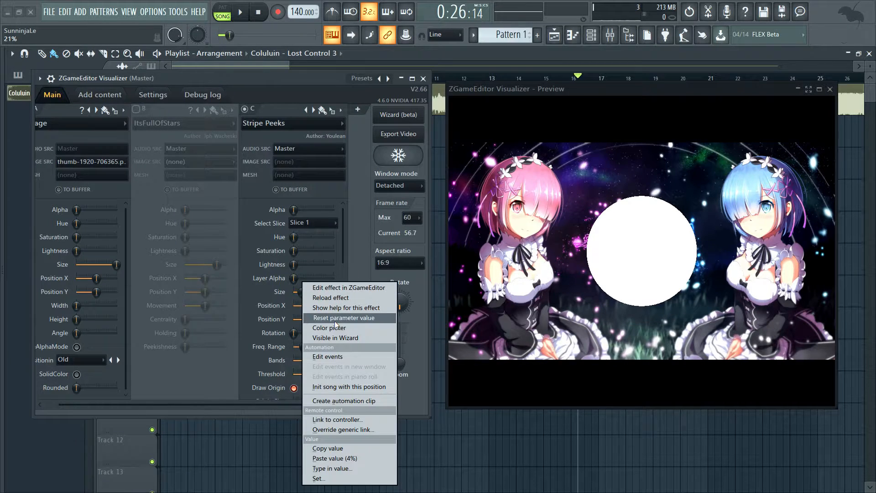
left_click(326, 317)
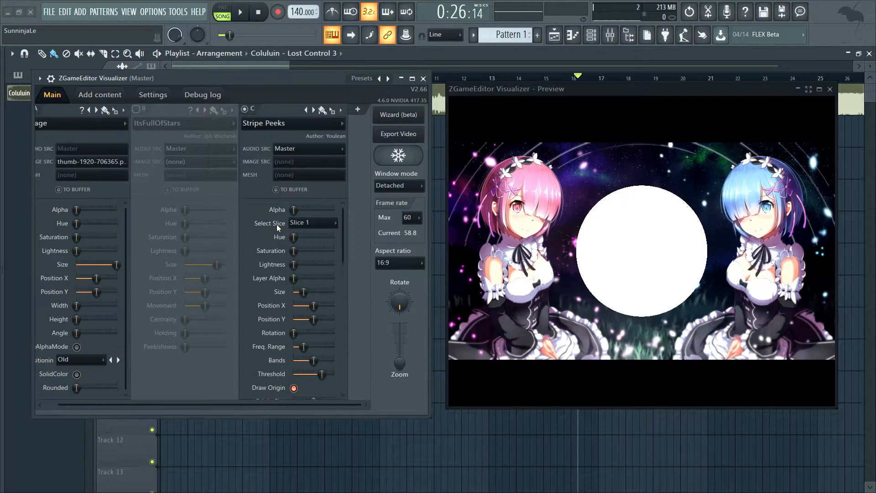
left_click(296, 223)
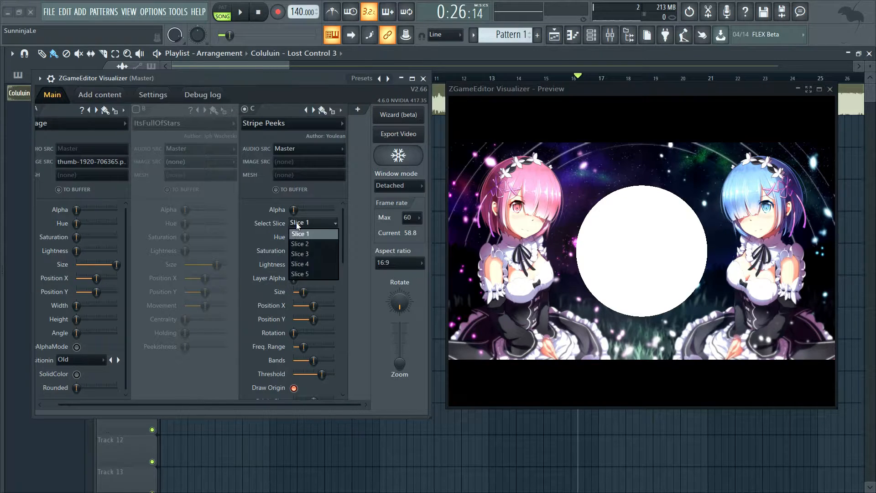
left_click(101, 218)
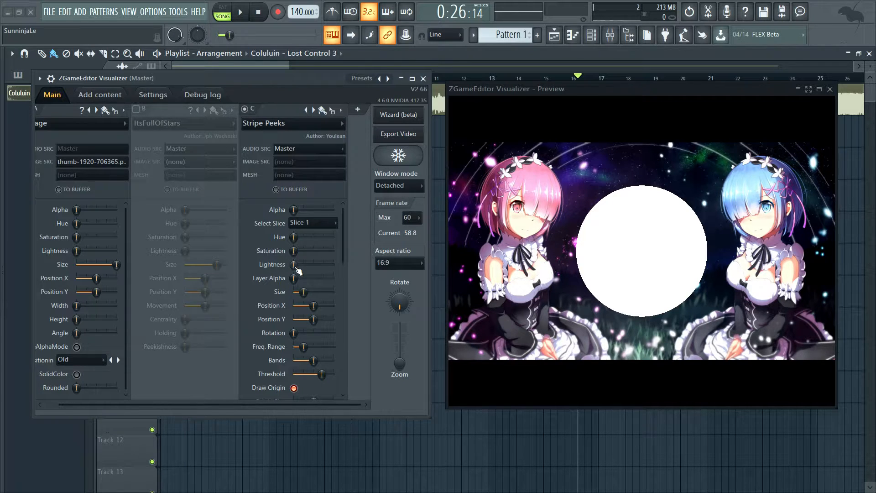
Raise Slice 1's Lightness to its maximum in Stripe Peeks, start song playback, and recolour Slices 2 and 3
left_click_drag(294, 265, 335, 265)
key("space")
left_click(301, 223)
left_click(299, 243)
left_click(301, 223)
left_click(301, 253)
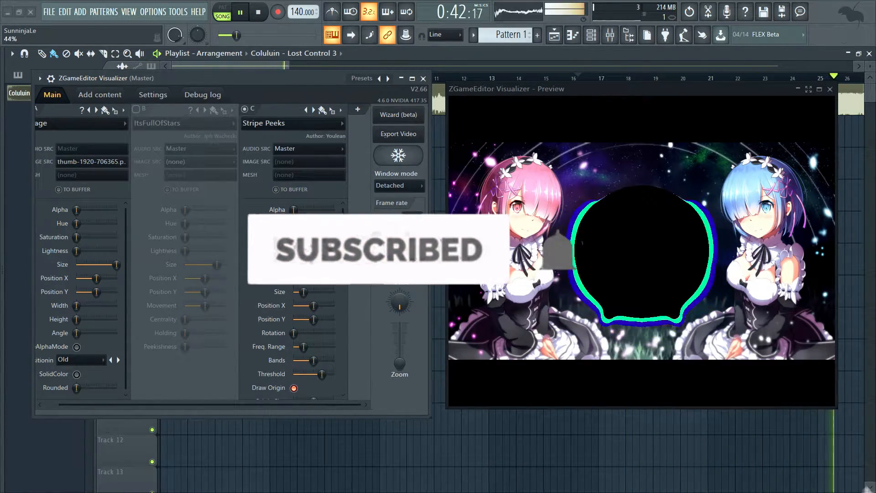
Recolour Slice 4 with Hue at 64% and Saturation at its maximum, and stop song playback
left_click(301, 223)
left_click(313, 263)
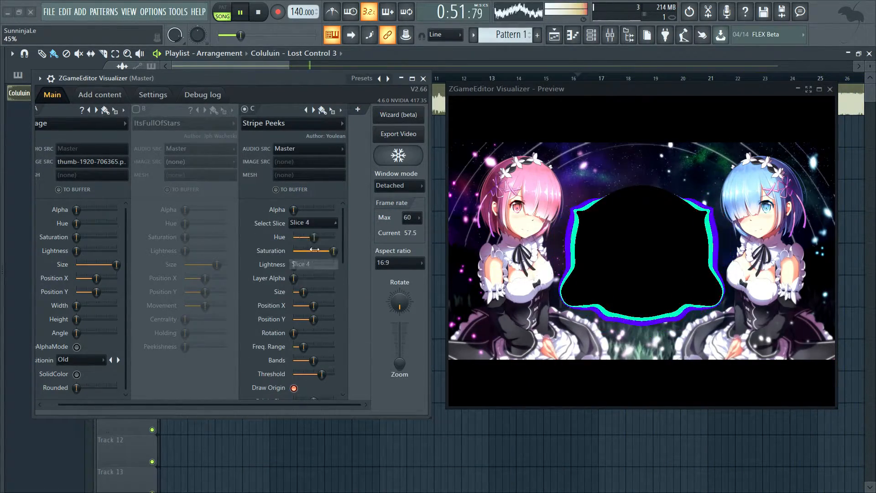
key("space")
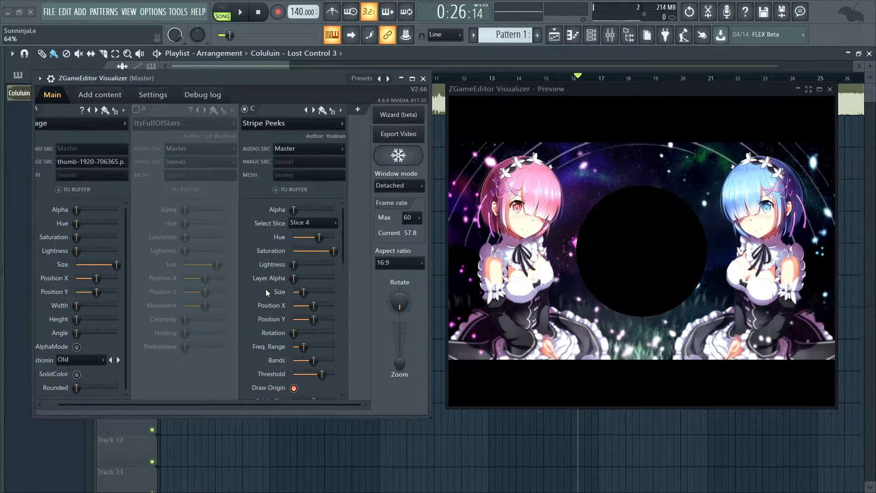
Test a low Freq. Range for Stripe Peeks during playback, and set it to about two thirds of its range
scroll(266, 290, "down", 4)
scroll(265, 288, "down", 4)
scroll(266, 289, "up", 4)
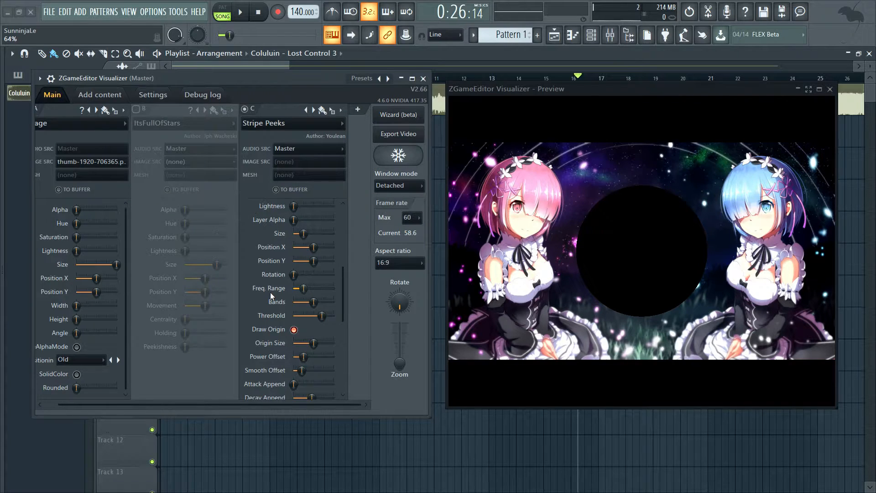
key("space")
mouse_move(303, 289)
left_mouse_down()
mouse_move(320, 289)
mouse_move(293, 289)
left_mouse_up()
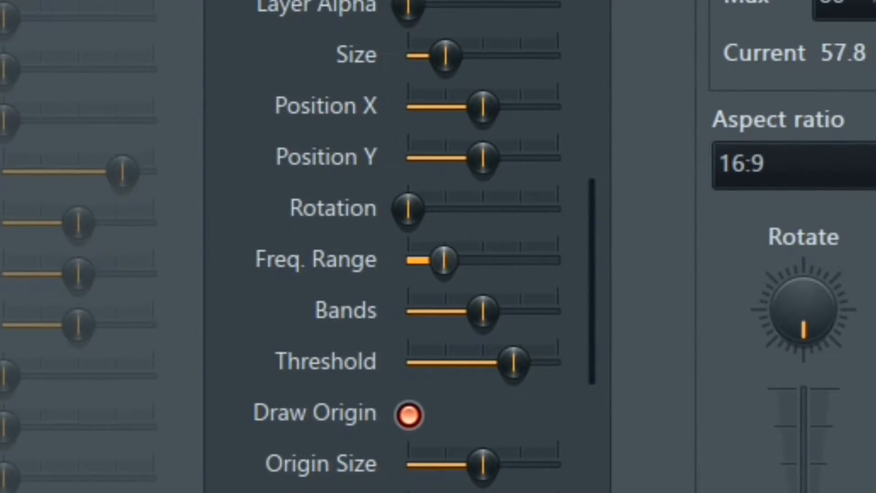
left_click_drag(444, 260, 504, 260)
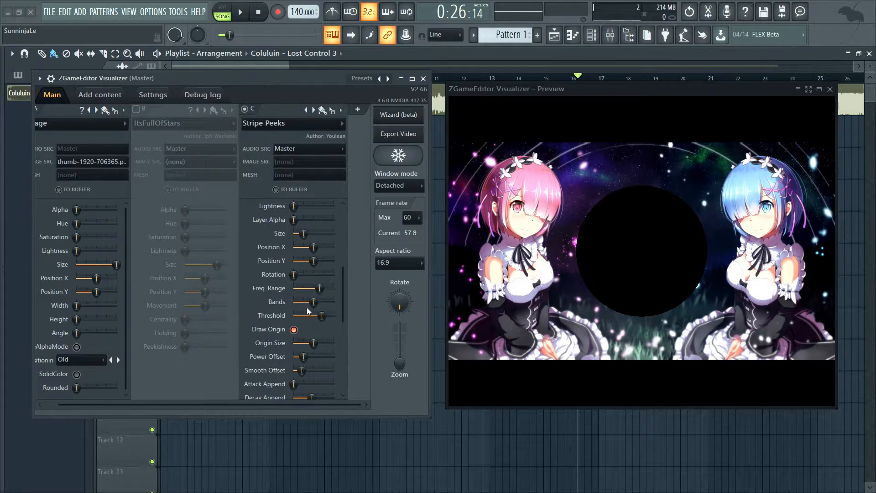
Raise Bands to about three quarters of its range and set Threshold to 61% while previewing with song playback
left_click_drag(307, 308, 325, 319)
left_click_drag(322, 315, 303, 315)
key("space")
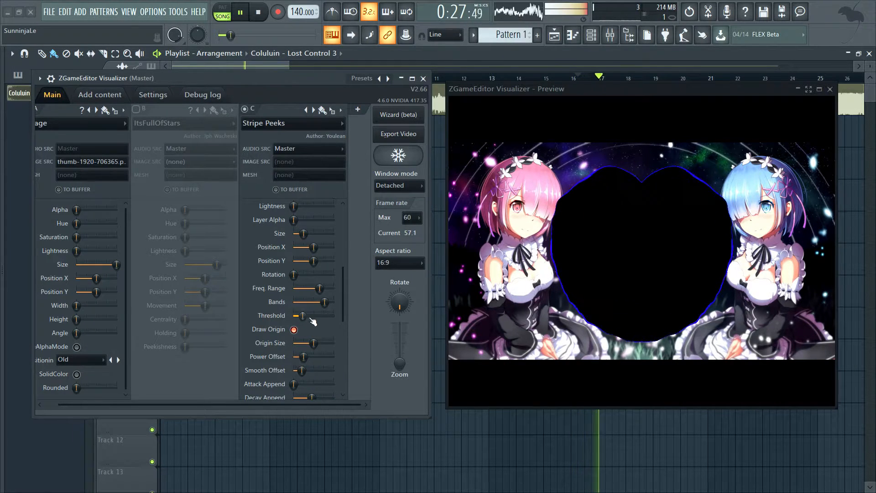
mouse_move(303, 315)
left_mouse_down()
mouse_move(333, 315)
mouse_move(307, 315)
mouse_move(318, 315)
left_mouse_up()
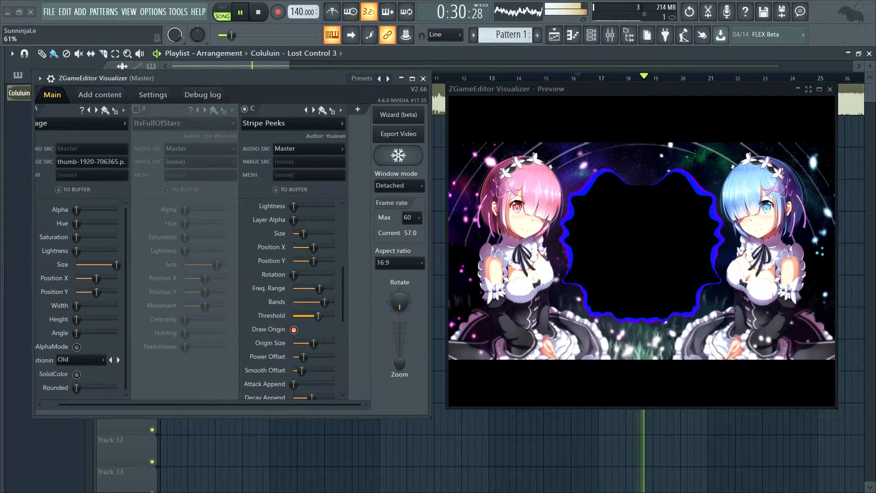
key("space")
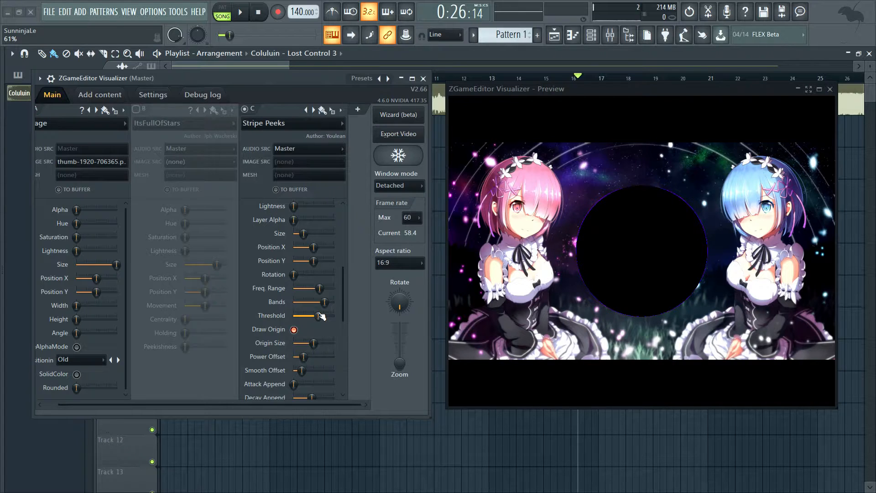
scroll(314, 325, "down", 3)
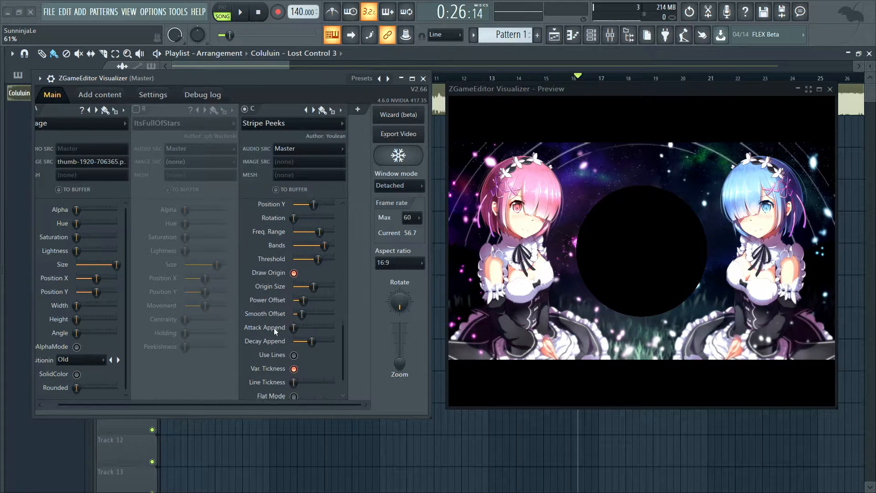
Test Stripe Peeks with Draw Origin switched off and on during song playback, leaving it on, and try the Use Lines option
left_click(297, 271)
left_click(297, 271)
left_click(296, 271)
left_click(297, 271)
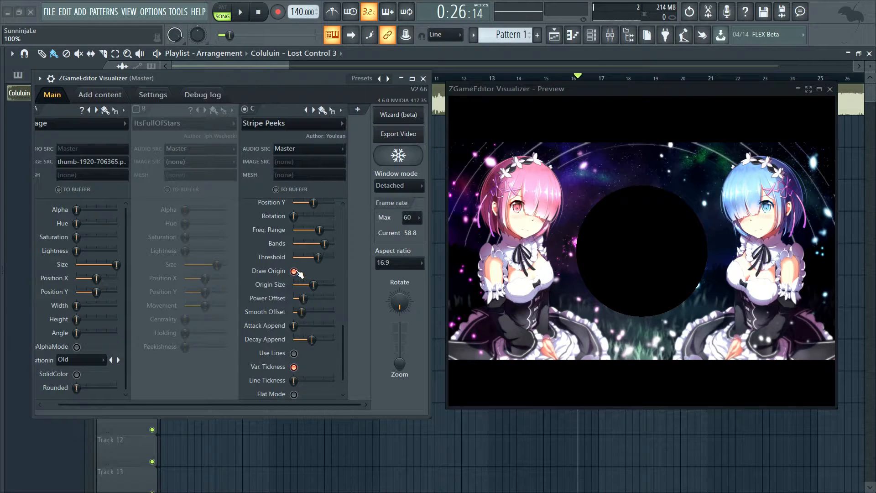
key("space")
left_click(297, 271)
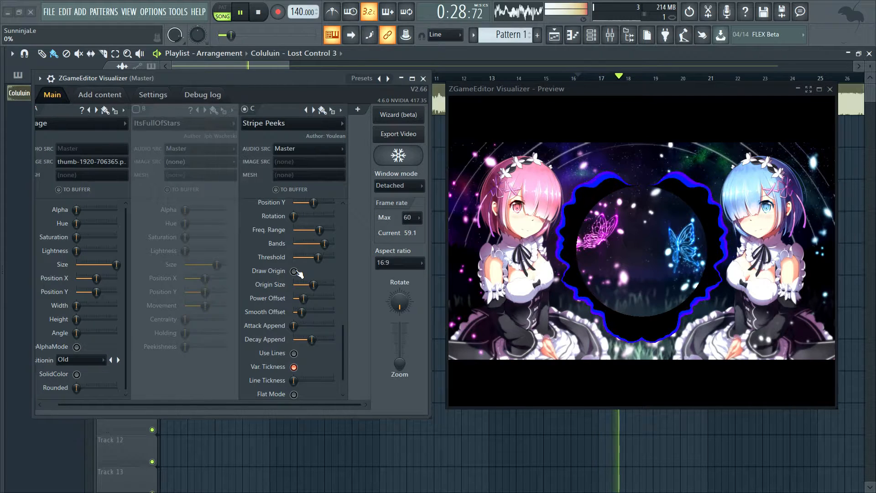
left_click(294, 271)
key("space")
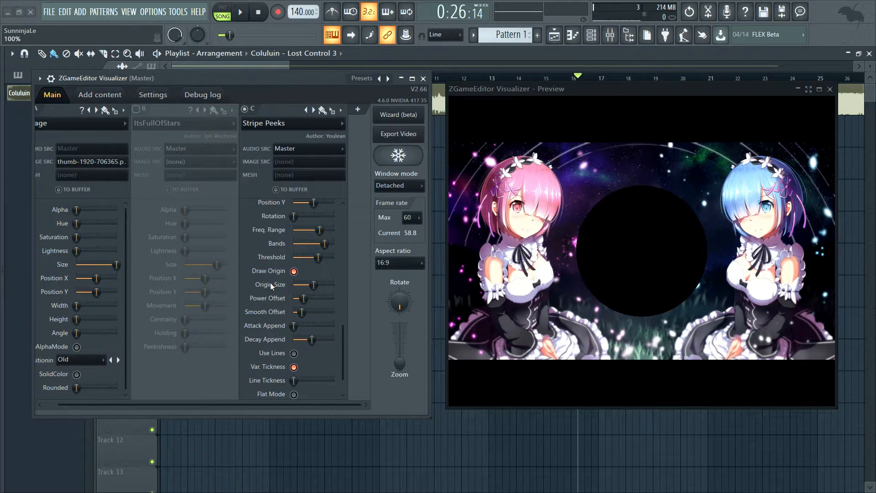
scroll(270, 283, "down", 1)
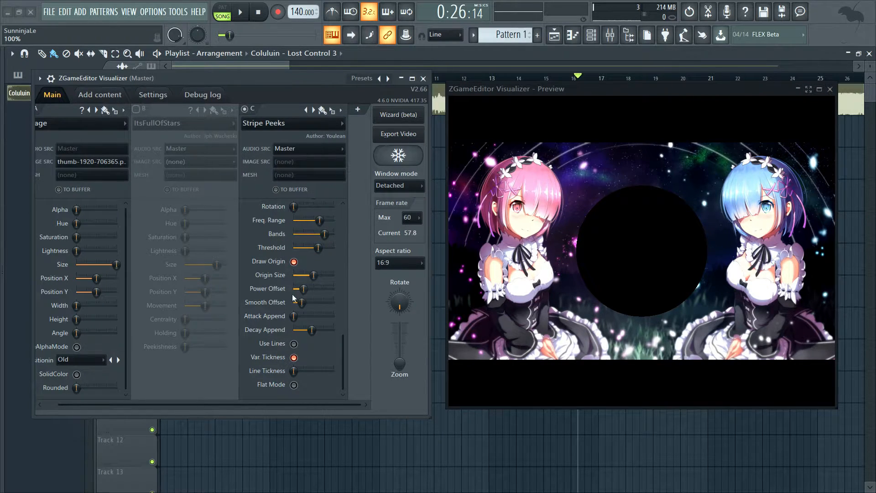
left_click(294, 344)
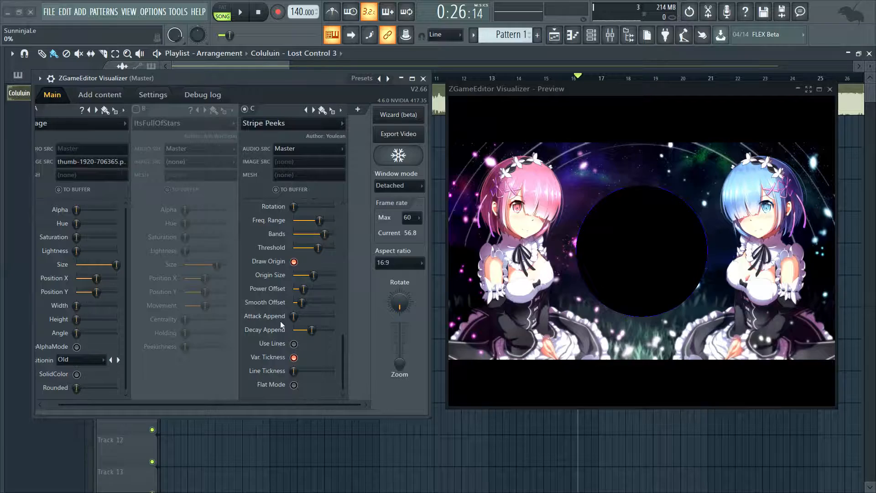
Assign the Image effect to empty layer D and use Crogan Logo.png as its image source
scroll(295, 296, "up", 5)
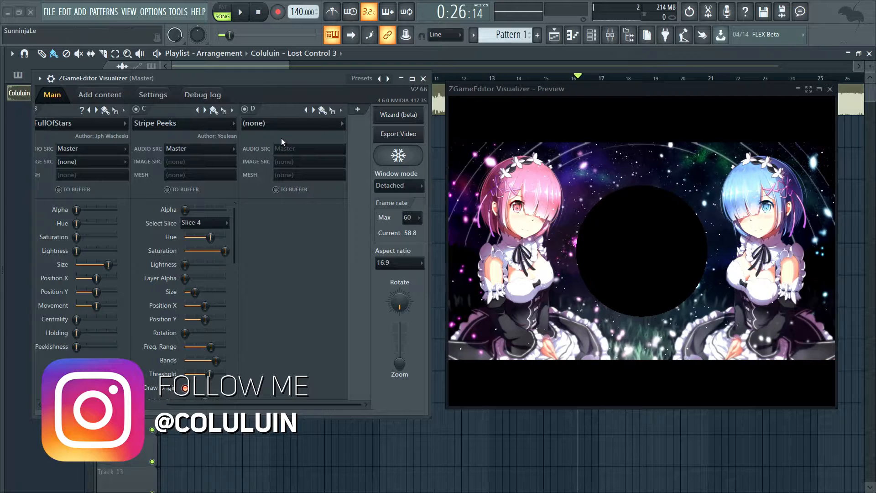
left_click(261, 124)
left_click(308, 86)
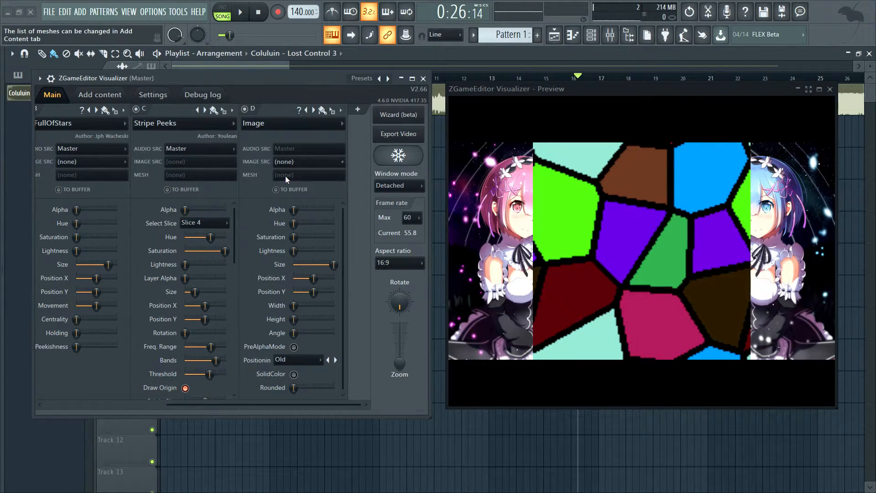
left_click(287, 163)
left_click(294, 183)
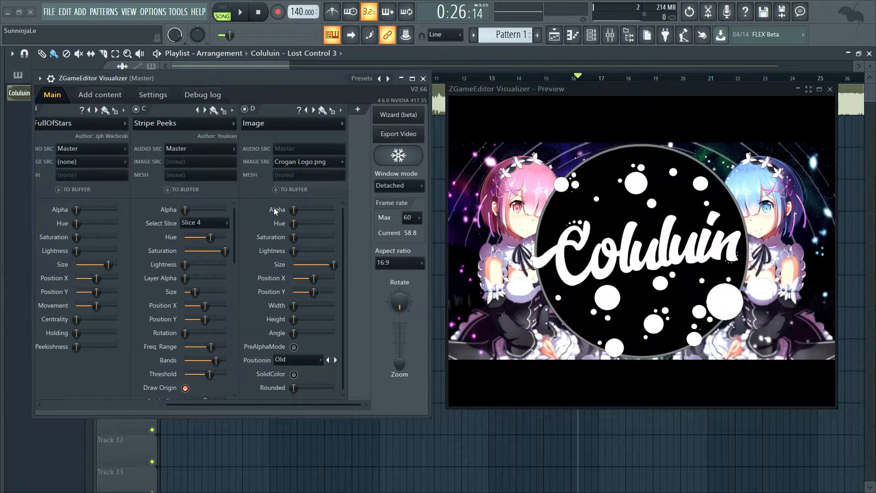
Reduce the logo image's Size to 91% so it fits over the black circle of the spectrum
scroll(310, 265, "down", 1)
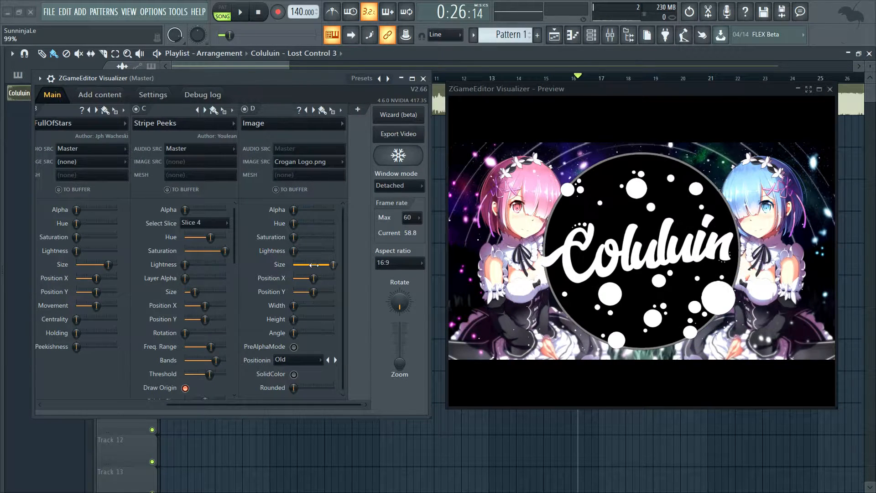
scroll(313, 266, "down", 4)
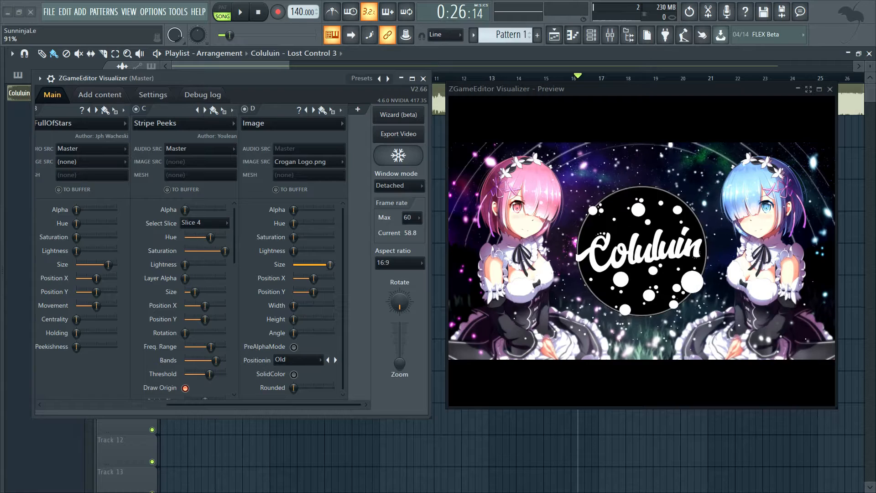
scroll(326, 264, "up", 1)
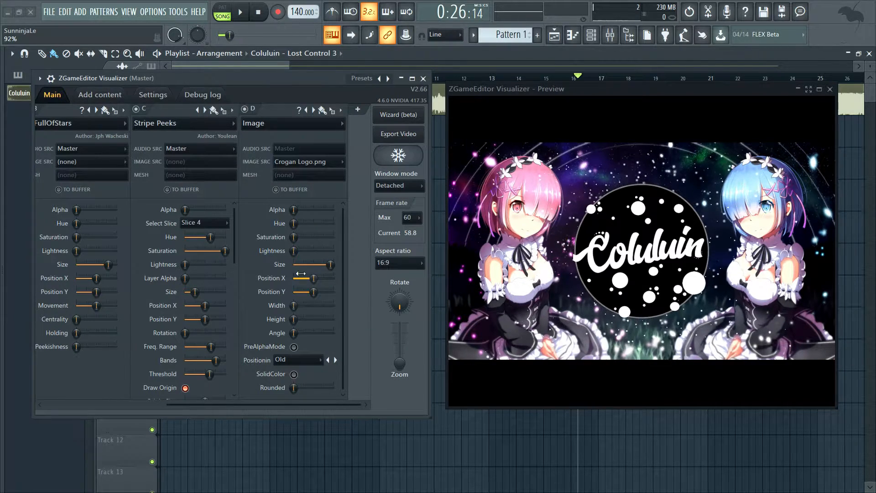
left_click_drag(330, 265, 327, 265)
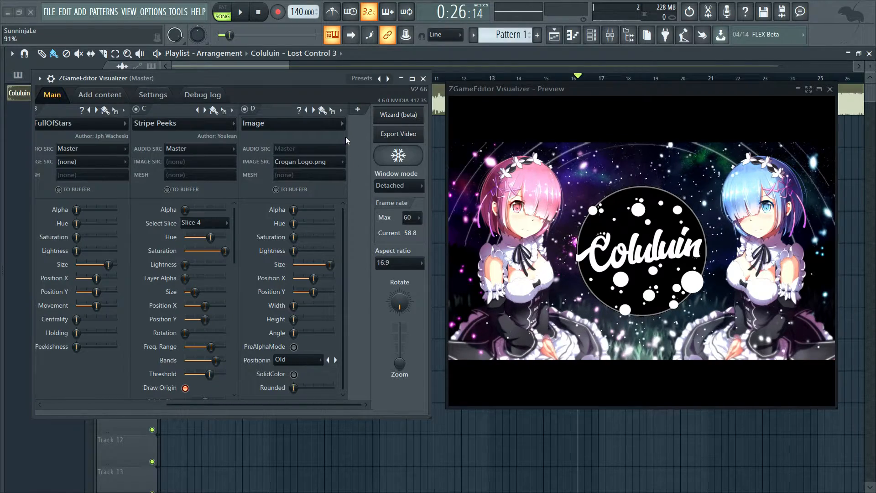
Add a new layer E with the ParameterShake effect and look over its parameters
left_click(357, 109)
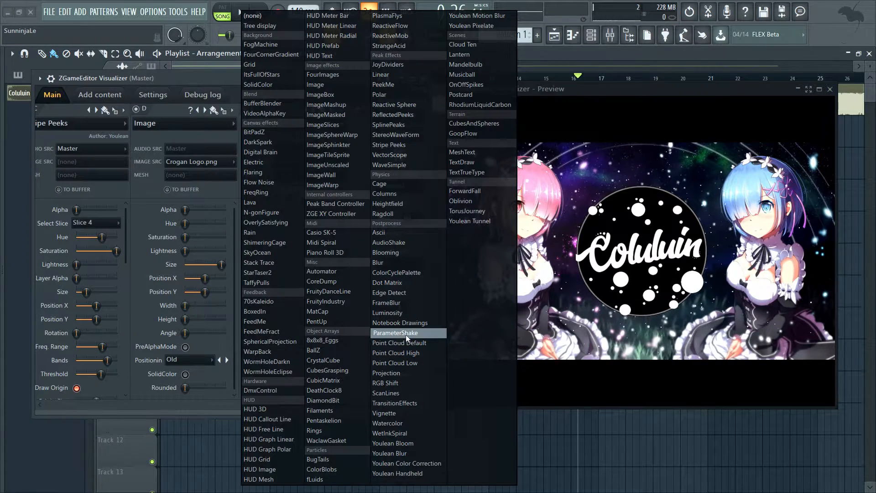
left_click(394, 333)
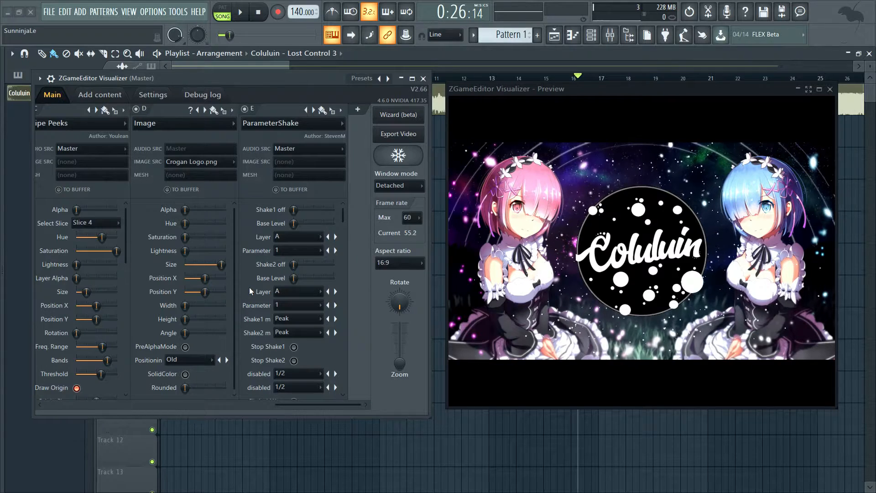
scroll(252, 290, "down", 5)
scroll(249, 290, "up", 5)
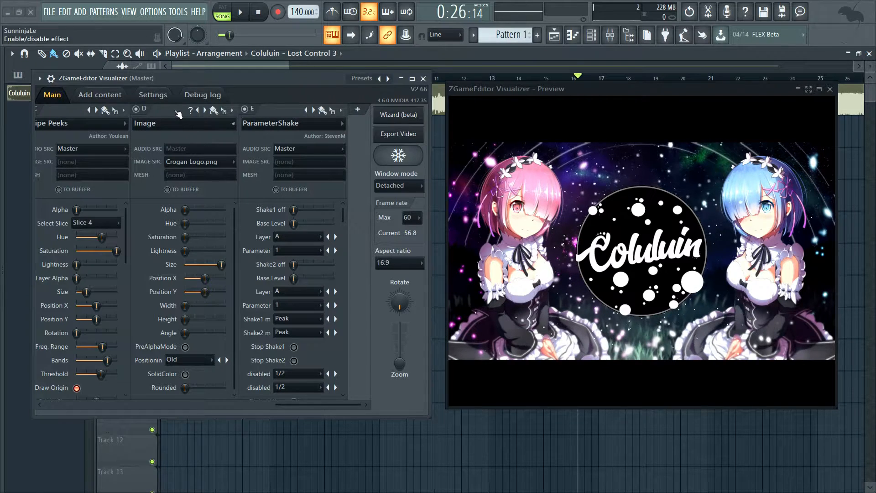
Target Shake1 of ParameterShake at layer D, parameter 5, to drive the logo's Size
left_click(291, 237)
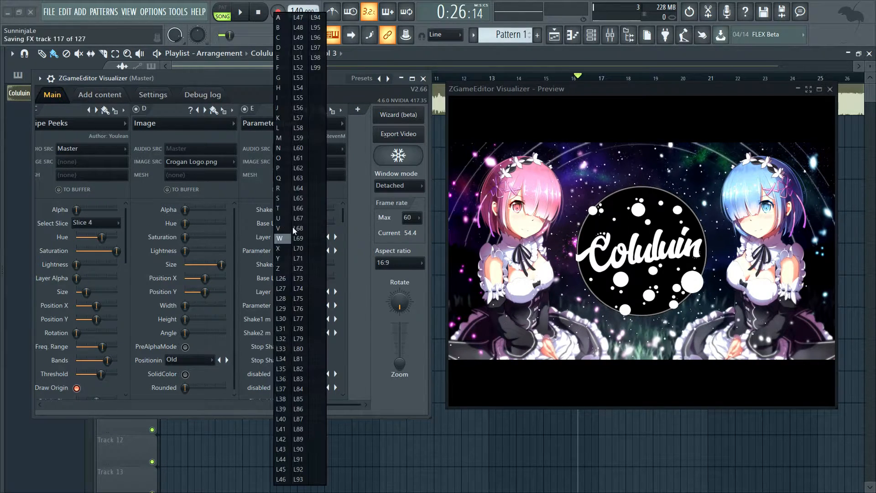
left_click(278, 48)
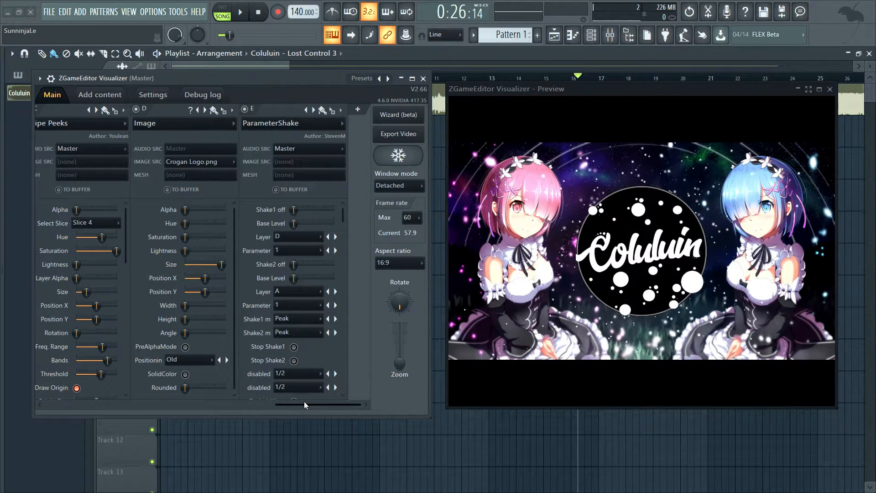
scroll(305, 405, "left", 2)
scroll(299, 404, "right", 2)
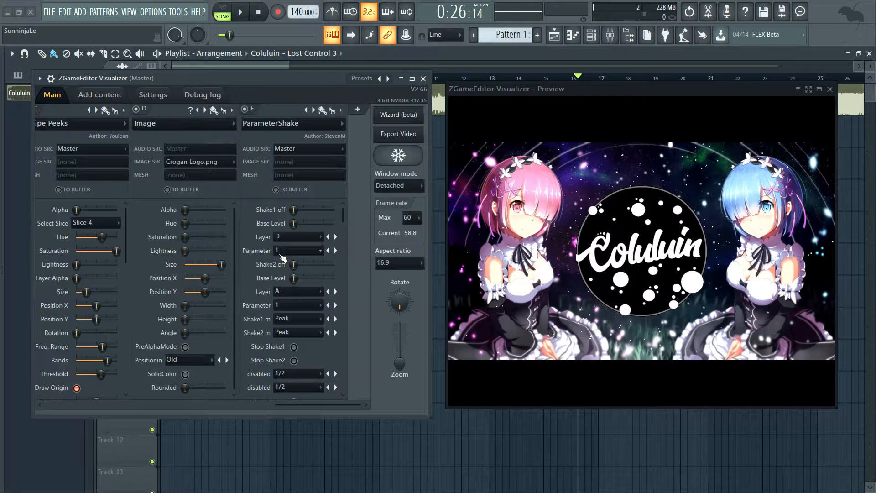
left_click(776, 147)
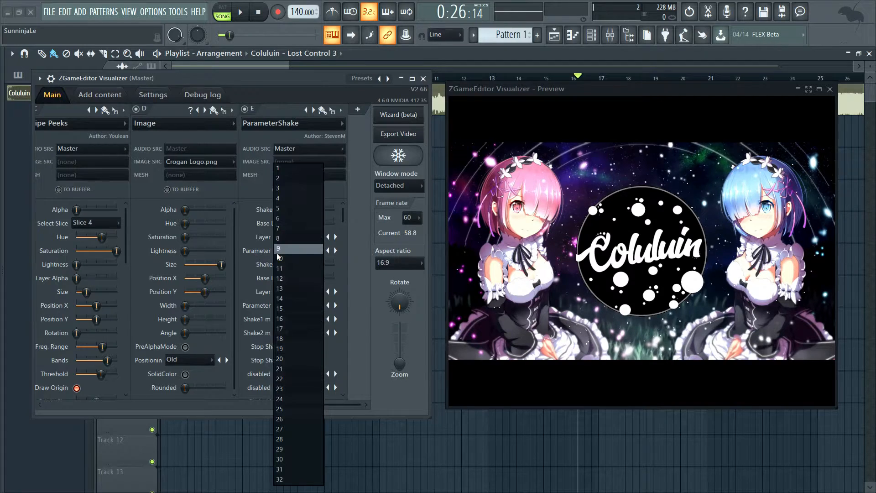
left_click(276, 211)
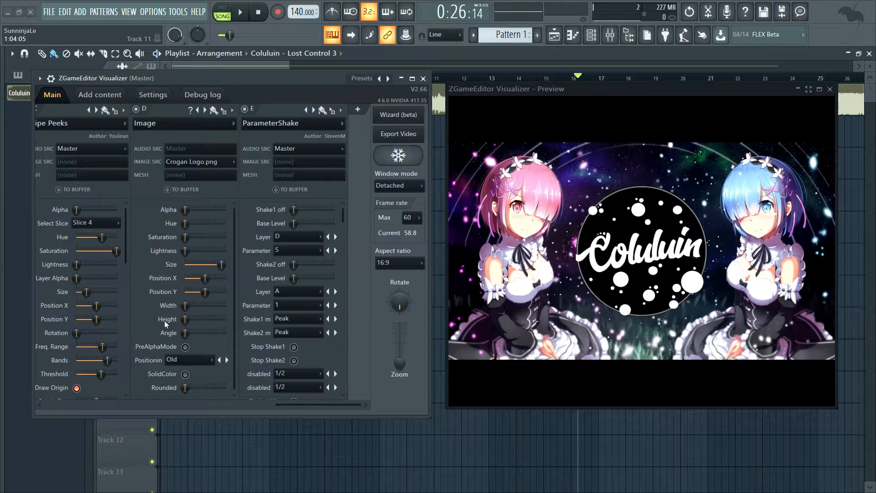
Target Shake2 of ParameterShake at layer C, parameter 7, to drive the Stripe Peeks Size
left_click_drag(280, 405, 253, 404)
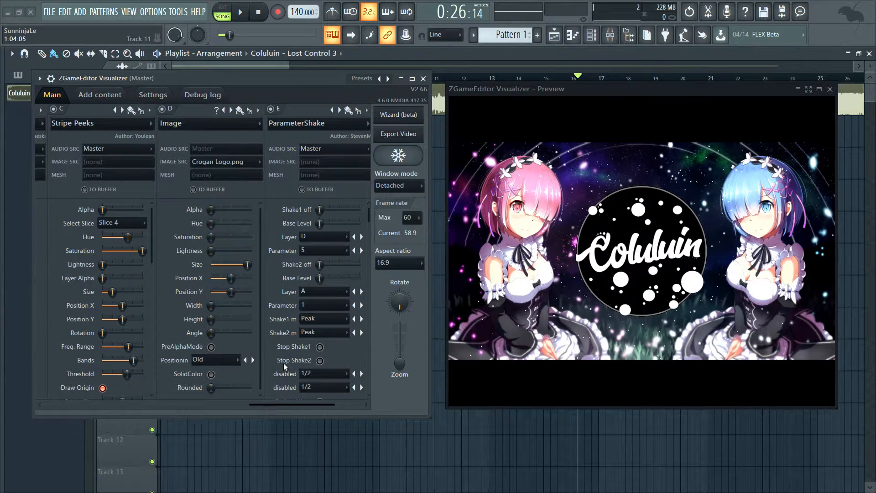
left_click(323, 295)
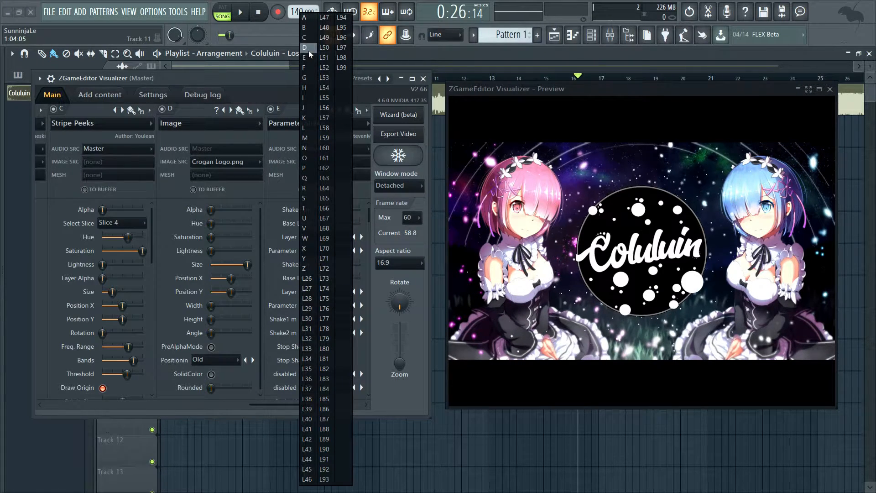
left_click(304, 39)
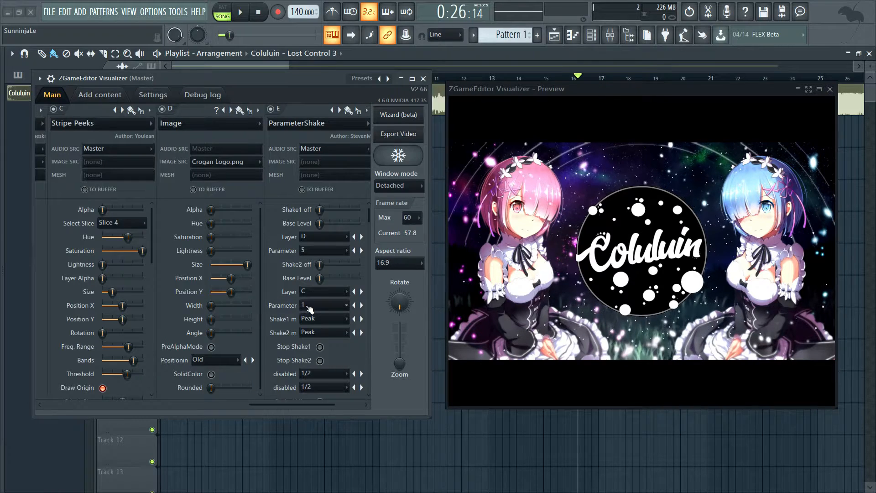
left_click(310, 308)
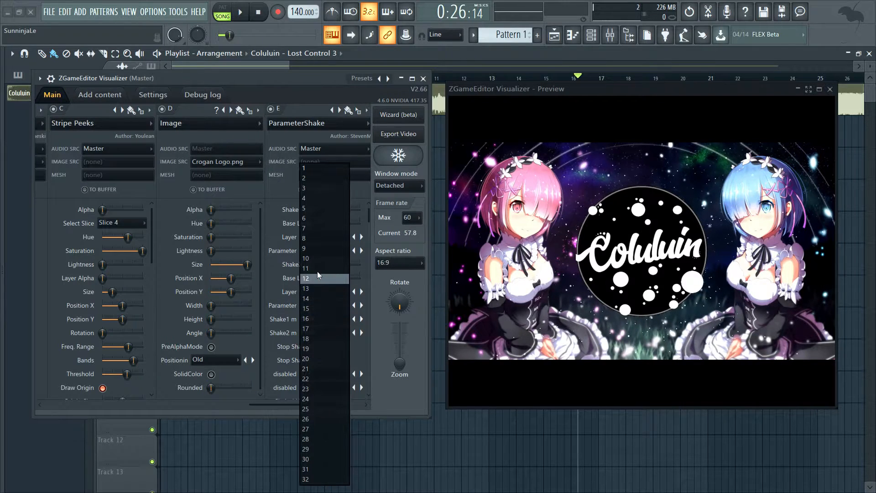
left_click(319, 230)
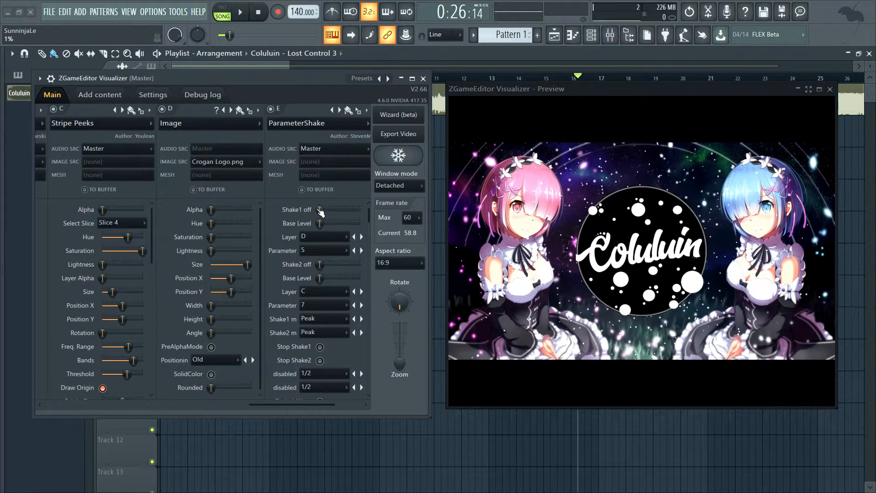
Test Shake1 Level at several strengths up to 52%, previewing the logo's reaction with short song playback
left_click_drag(319, 212, 330, 210)
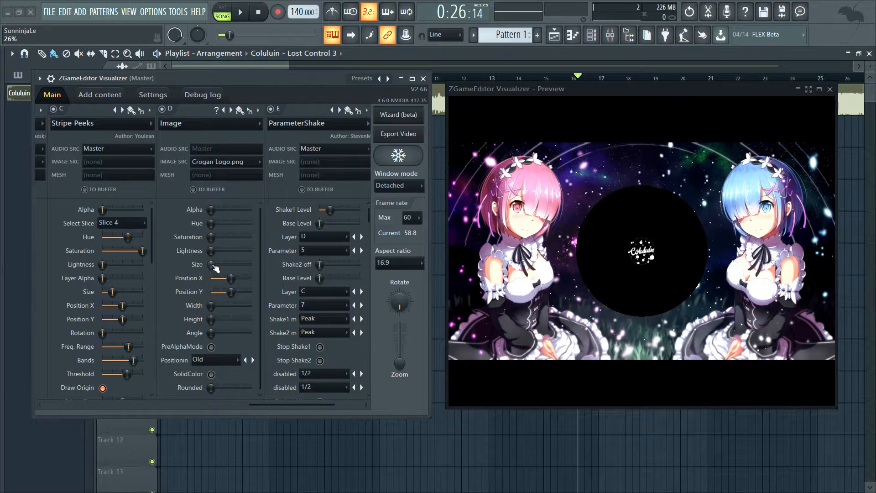
left_click_drag(330, 210, 322, 211)
key("space")
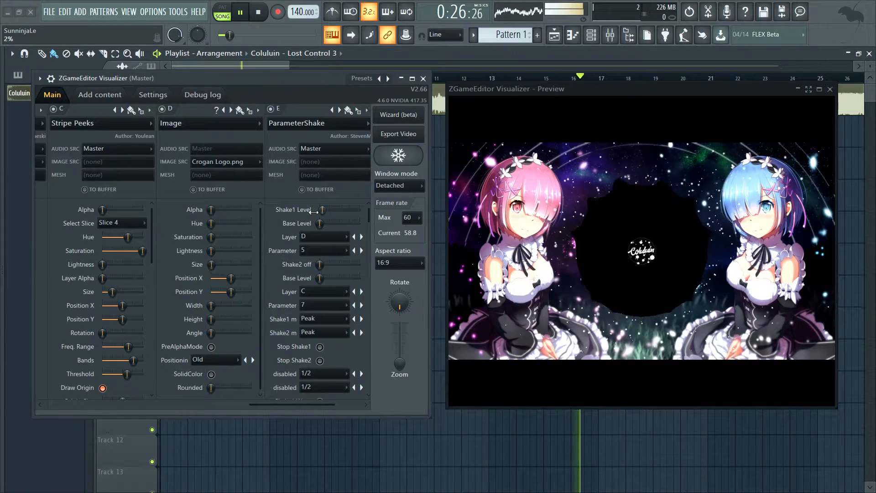
key("space")
left_click_drag(322, 210, 340, 209)
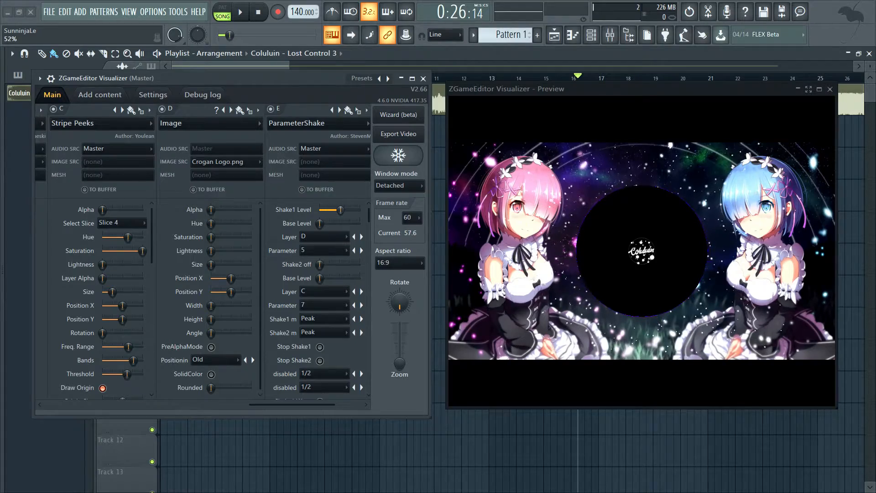
key("space")
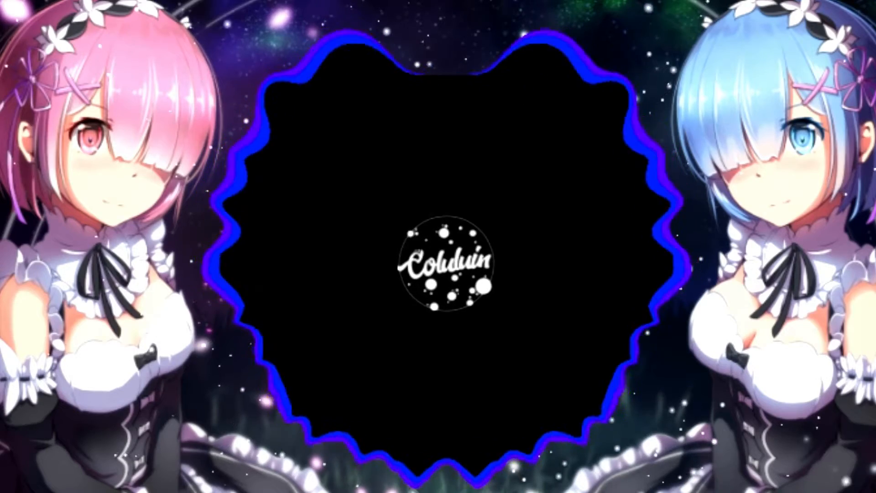
key("space")
Set Shake1 Level to 31% and raise its Base Level to about 70% of its range so the logo fills the circle
mouse_move(340, 210)
left_mouse_down()
mouse_move(324, 210)
mouse_move(332, 210)
left_mouse_up()
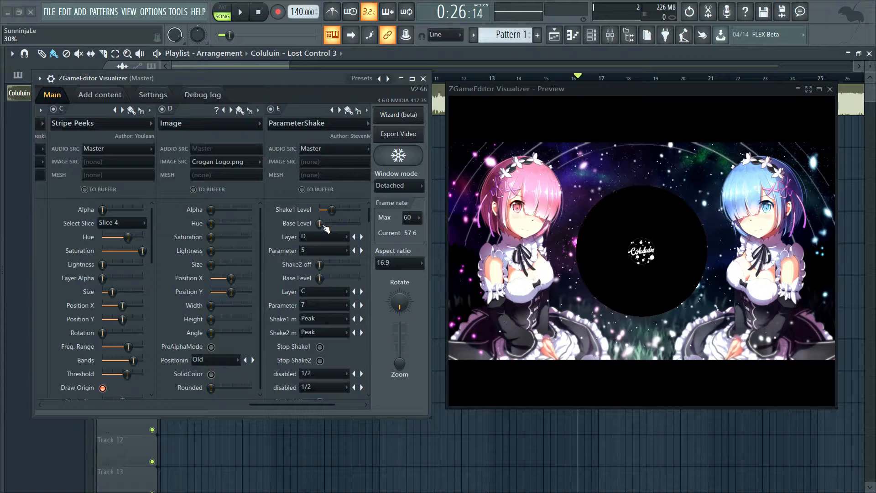
left_click_drag(323, 224, 348, 224)
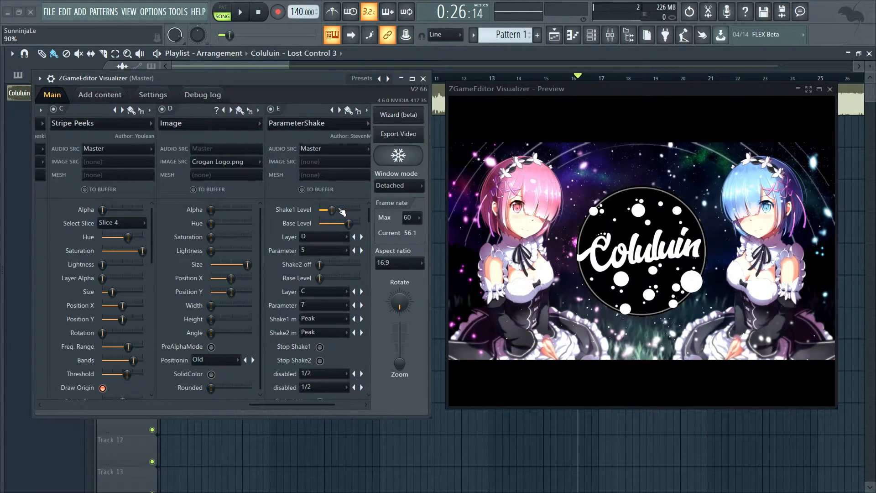
left_click_drag(334, 209, 332, 210)
Copy the Shake1 Level value of 31% and paste it into Shake2 Level
right_click(332, 210)
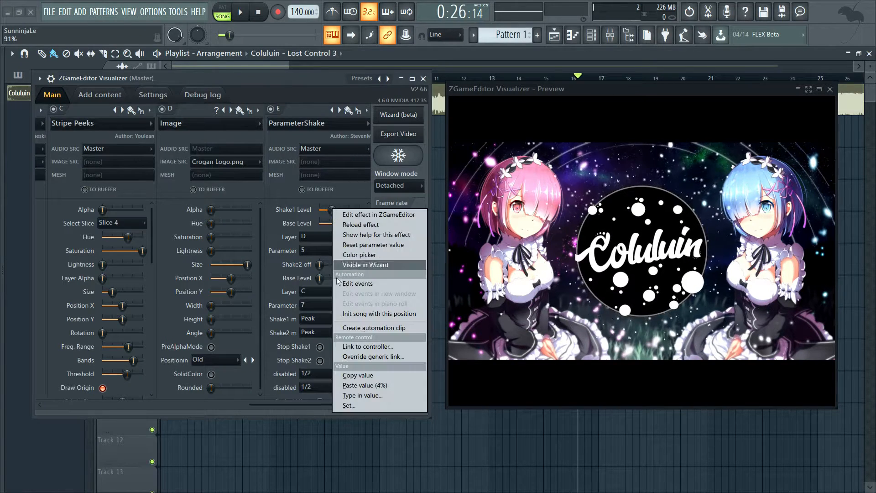
left_click(346, 375)
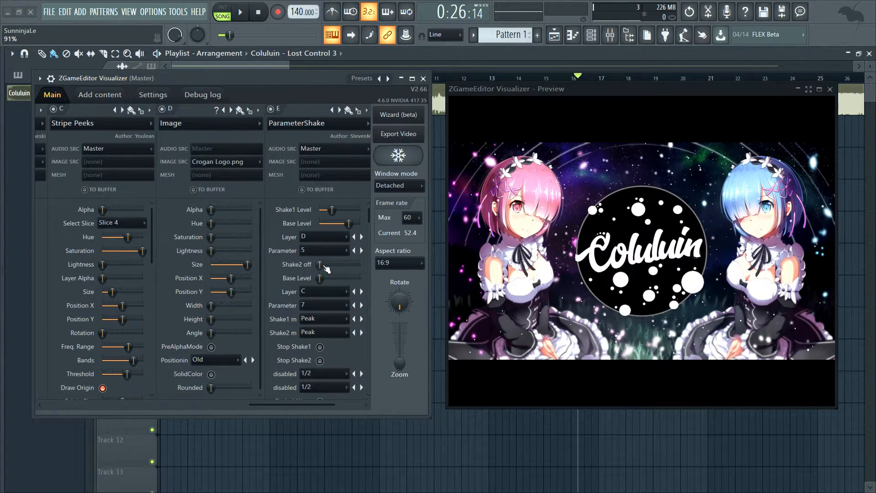
right_click(321, 269)
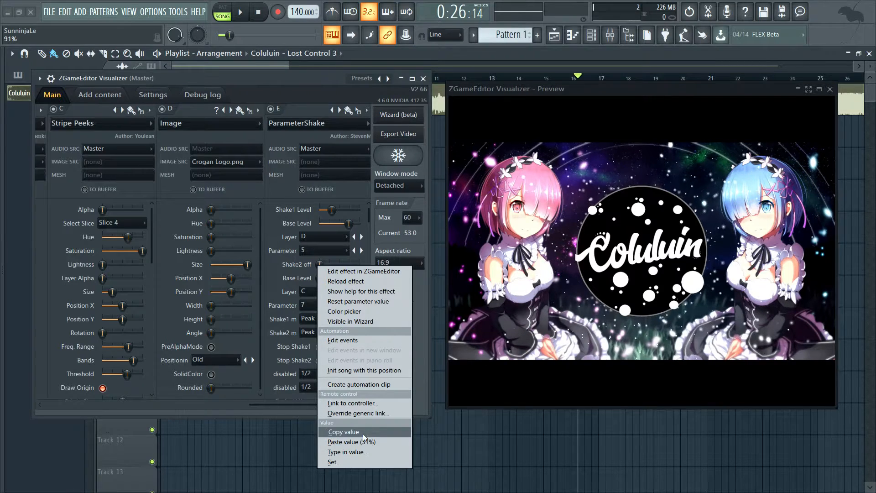
left_click(347, 442)
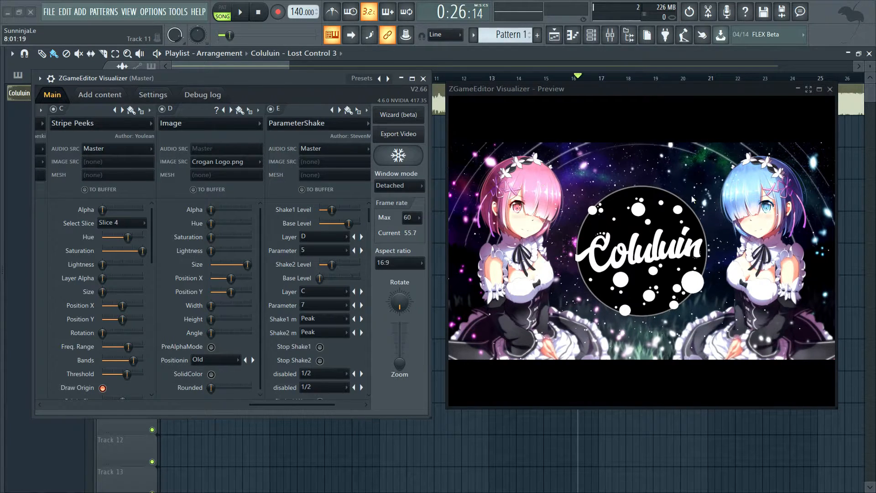
Raise ParameterShake's Shake2 Base Level to about 20% of its range and set both Shake1 Level and Shake2 Level to 10%
left_click_drag(322, 278, 332, 278)
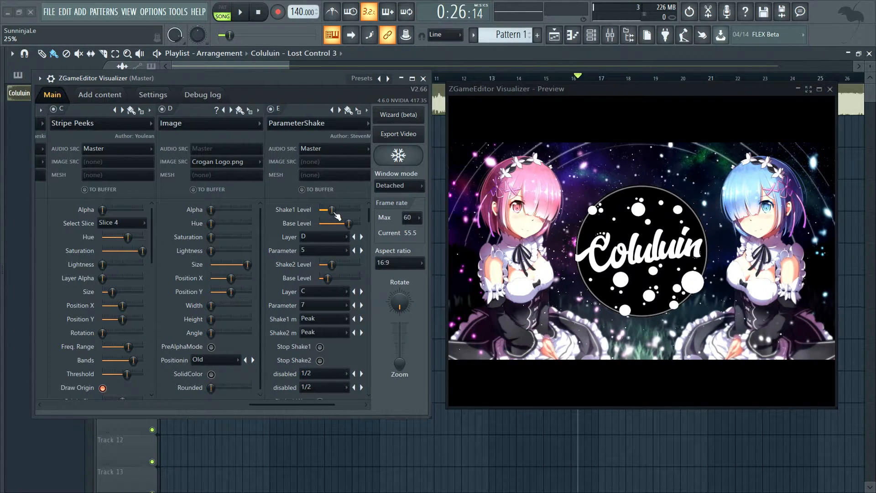
left_click_drag(331, 209, 323, 209)
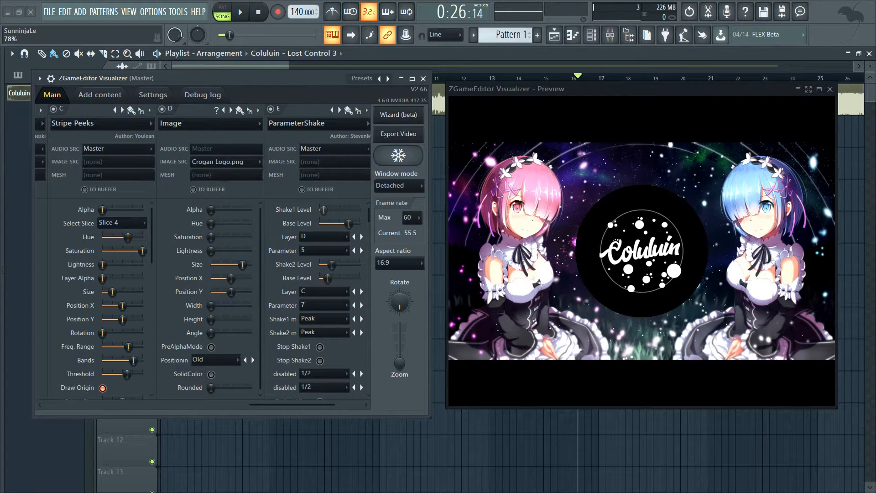
right_click(325, 211)
left_click(347, 377)
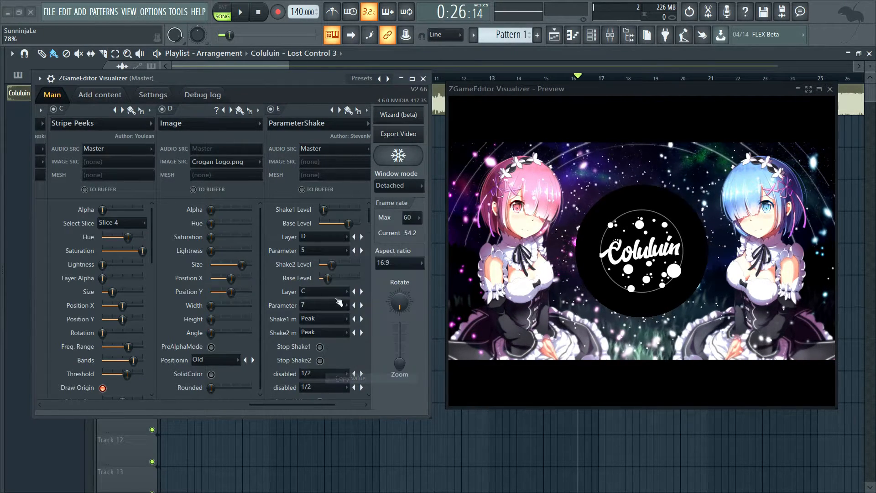
right_click(335, 264)
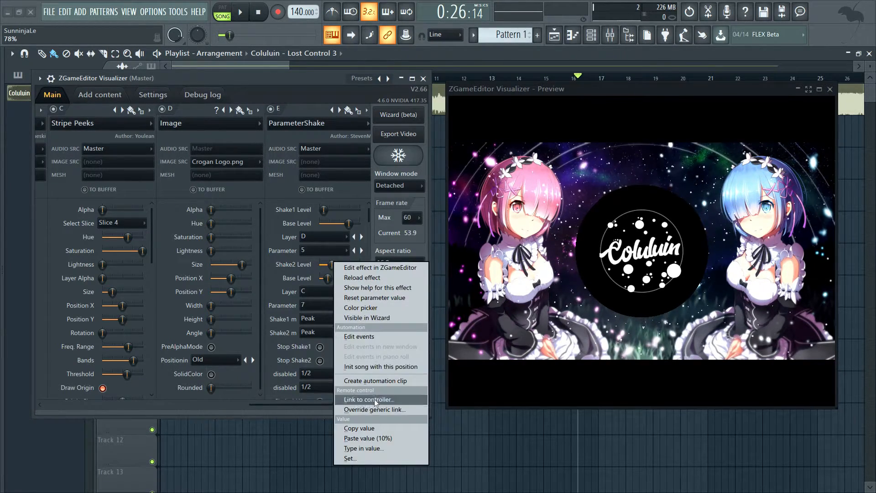
left_click(374, 439)
Raise Shake1 Base Level to about 83% of its range, nudge Shake2 Base Level up slightly, and preview the pulse with short song playback
left_click_drag(348, 223, 353, 223)
left_click_drag(327, 278, 329, 278)
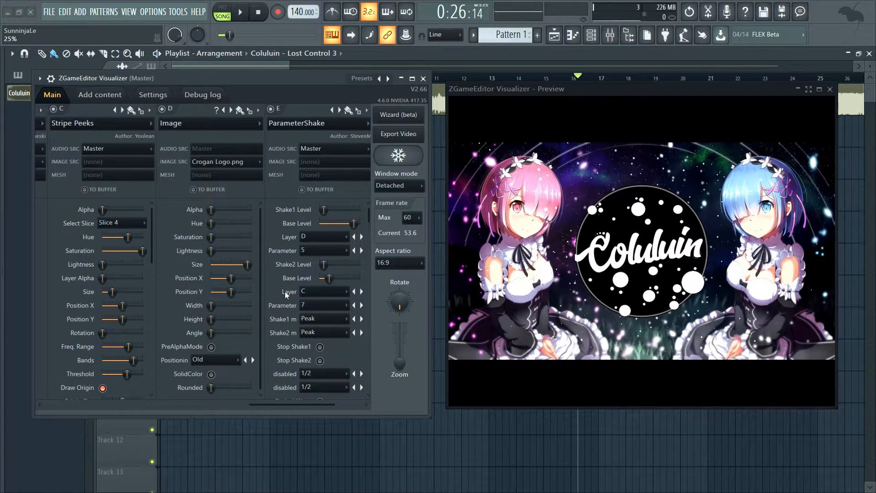
key("space")
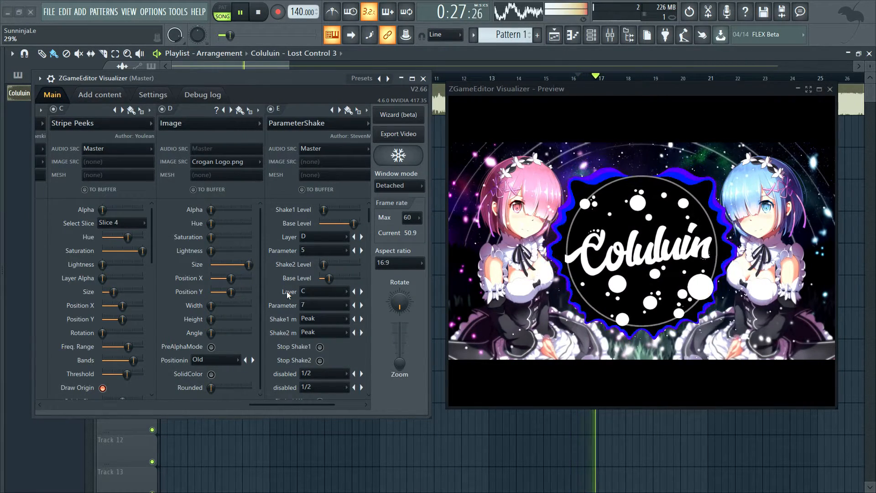
key("space")
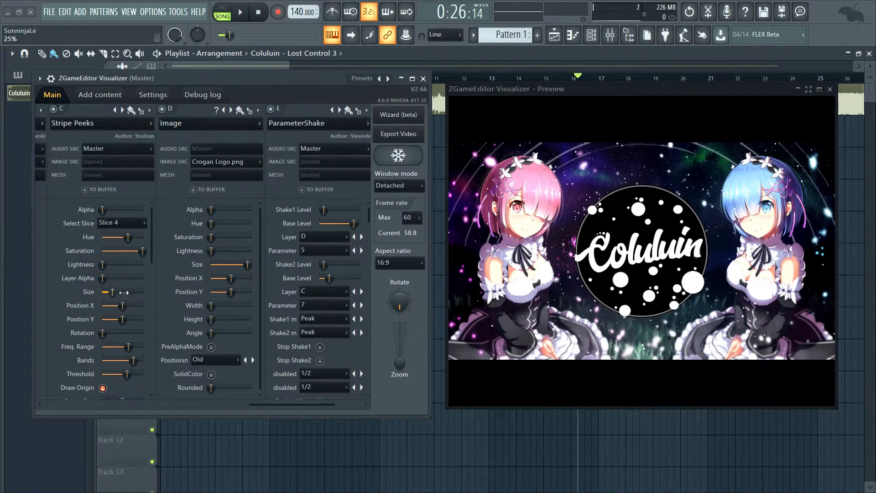
key("space")
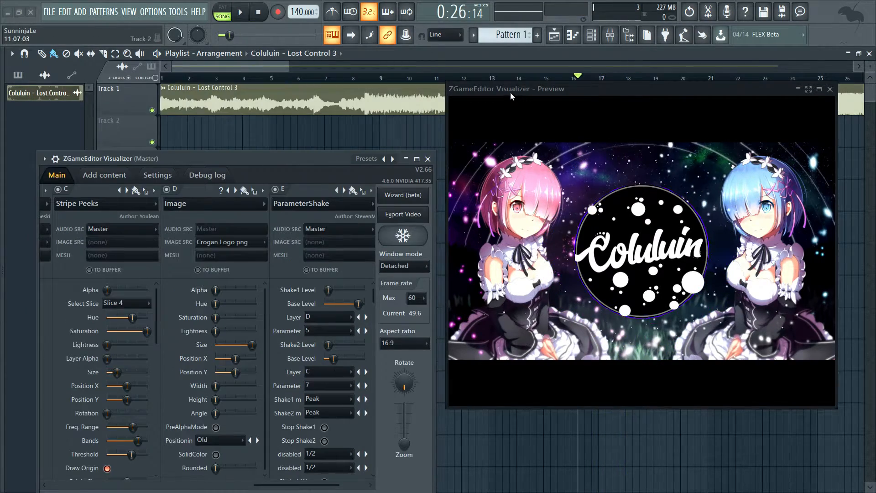
Uncover the playlist timeline and check the visualizer preview at the song's start and near bar 18
left_click_drag(511, 93, 513, 155)
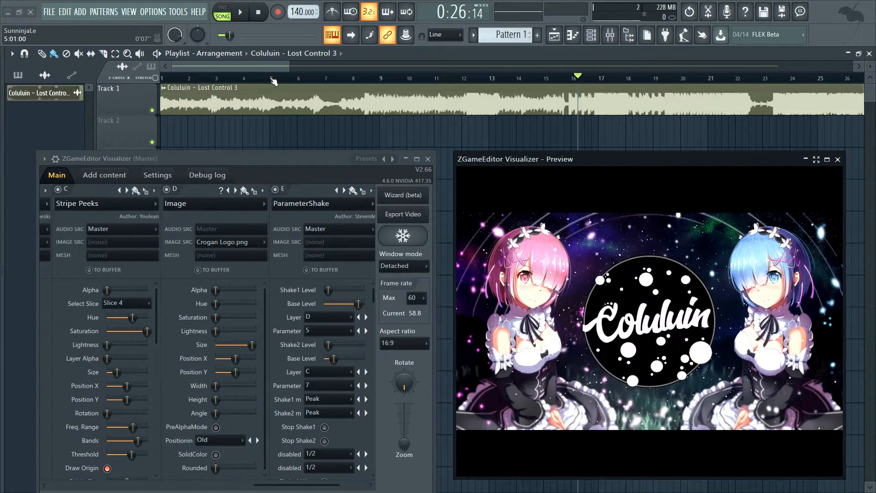
left_click_drag(270, 80, 161, 81)
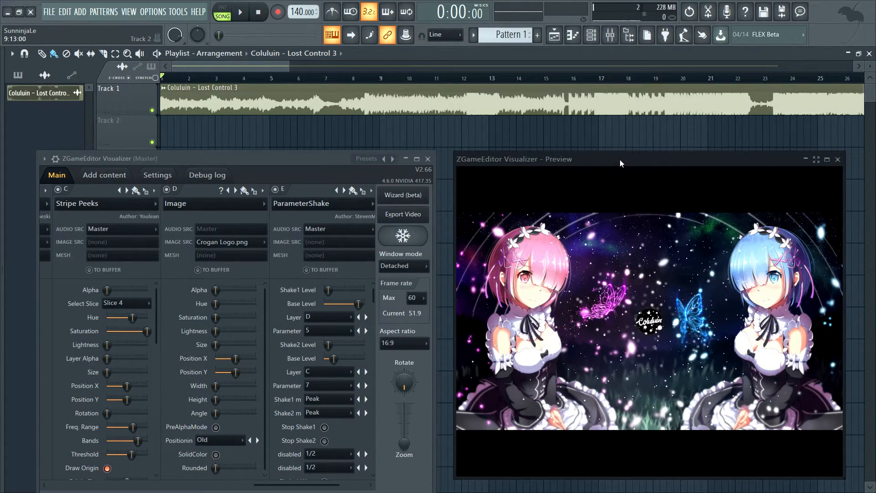
left_click(627, 139)
right_click(683, 124)
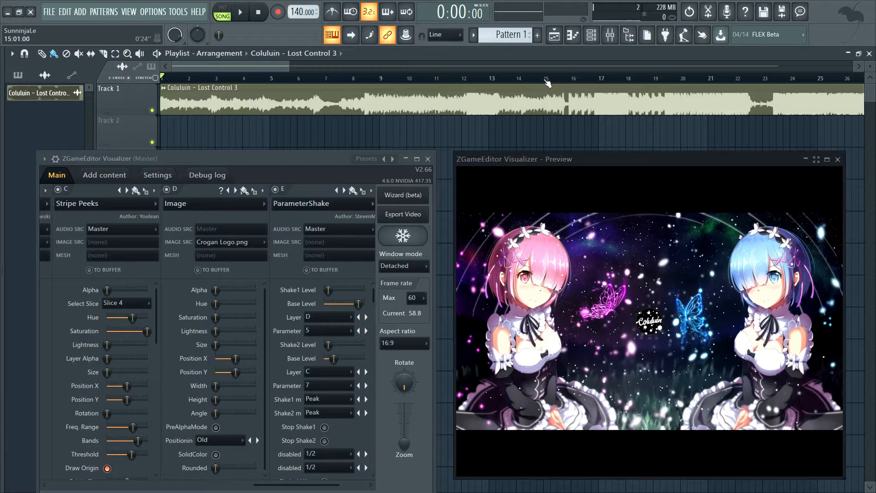
left_click(633, 79)
mouse_move(635, 81)
left_mouse_down()
mouse_move(621, 81)
mouse_move(647, 79)
mouse_move(626, 80)
left_mouse_up()
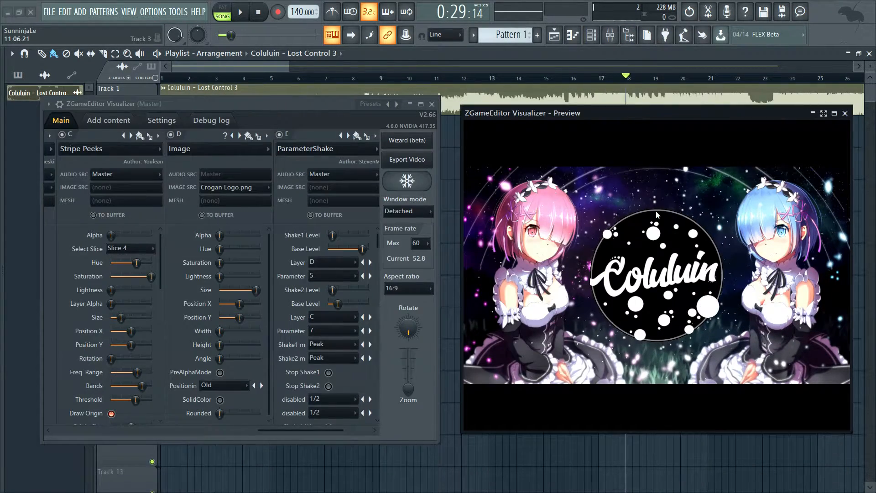
Open the video export settings and set the advanced frame rate to 60 frames per second
left_click(405, 163)
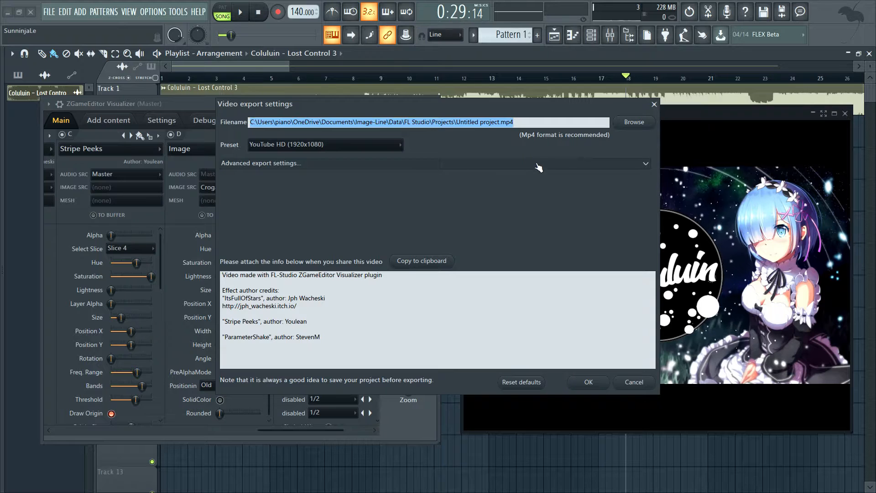
left_click(534, 164)
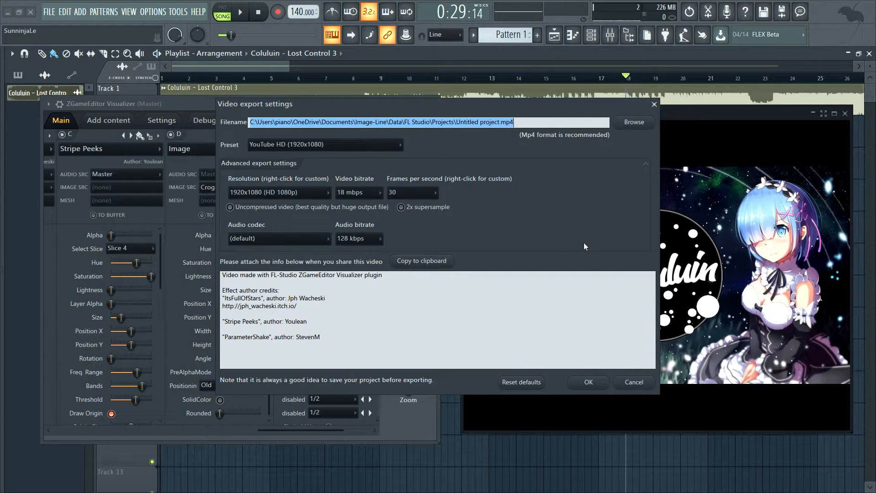
left_click(644, 164)
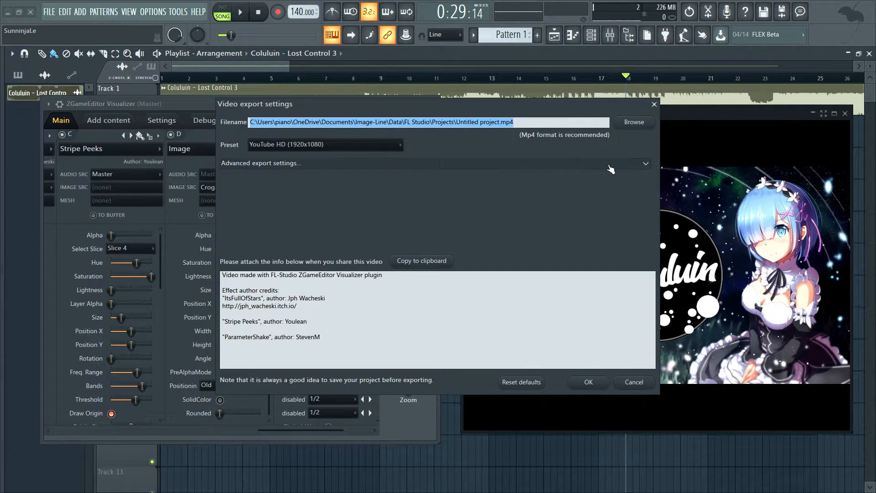
left_click(609, 166)
left_click(428, 196)
left_click(420, 235)
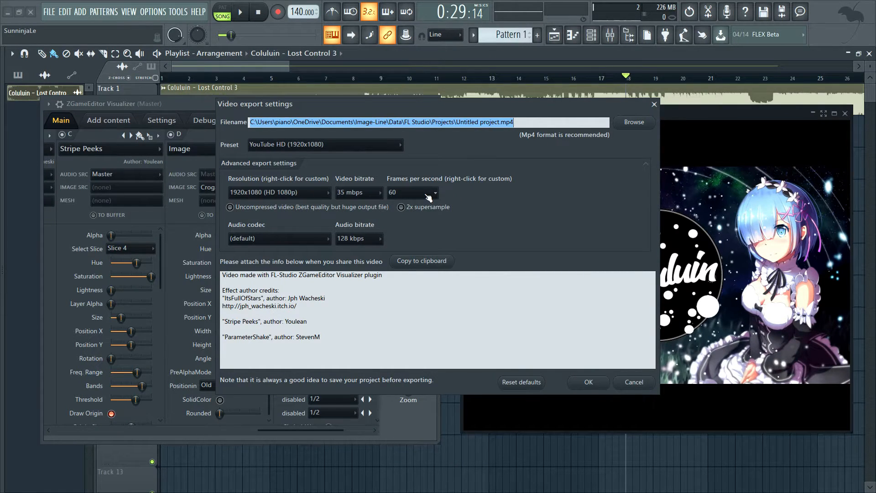
Review the frame rate and audio bitrate options in the advanced export settings
right_click(427, 196)
left_click(425, 206)
left_click(377, 238)
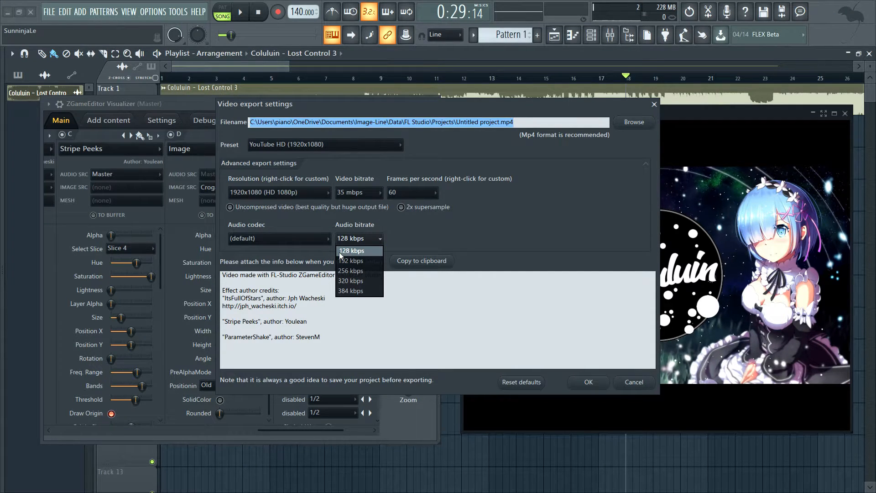
left_click(423, 241)
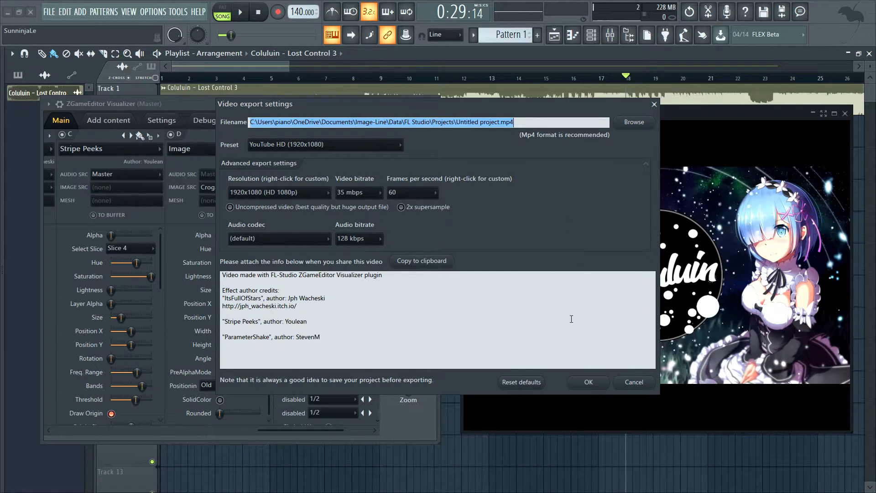
Accept the video export settings and start rendering the full song
left_click(588, 382)
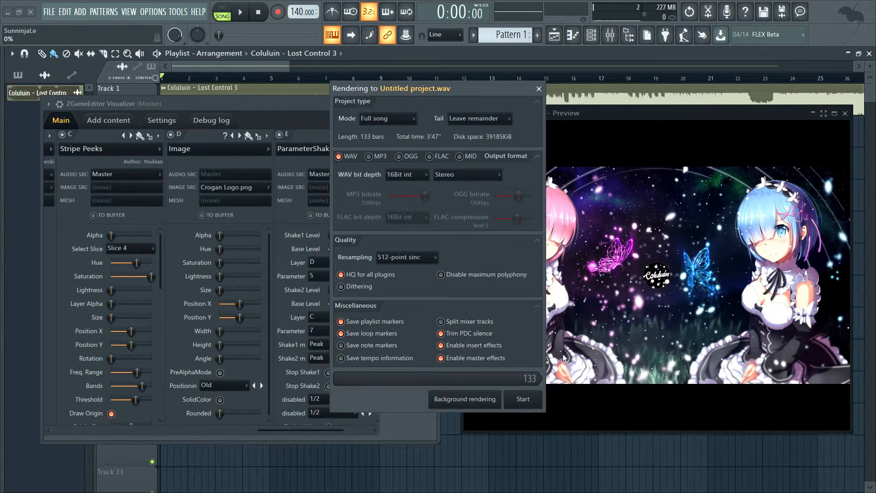
left_click(530, 404)
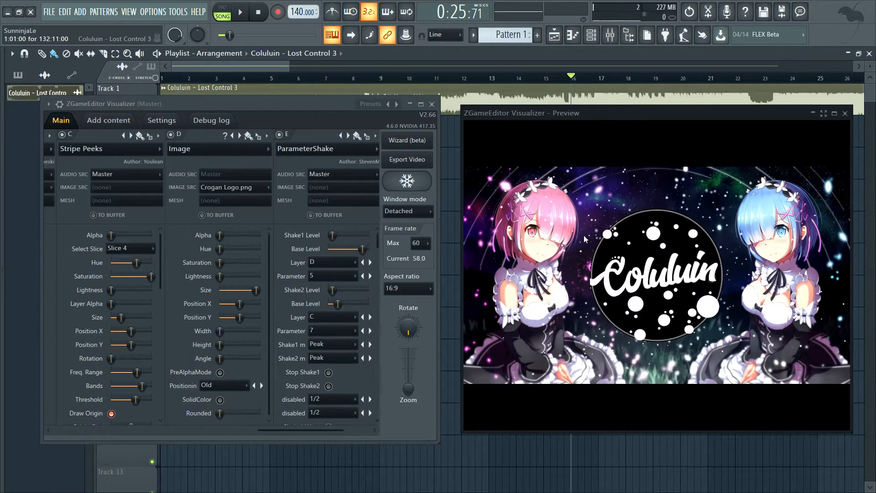